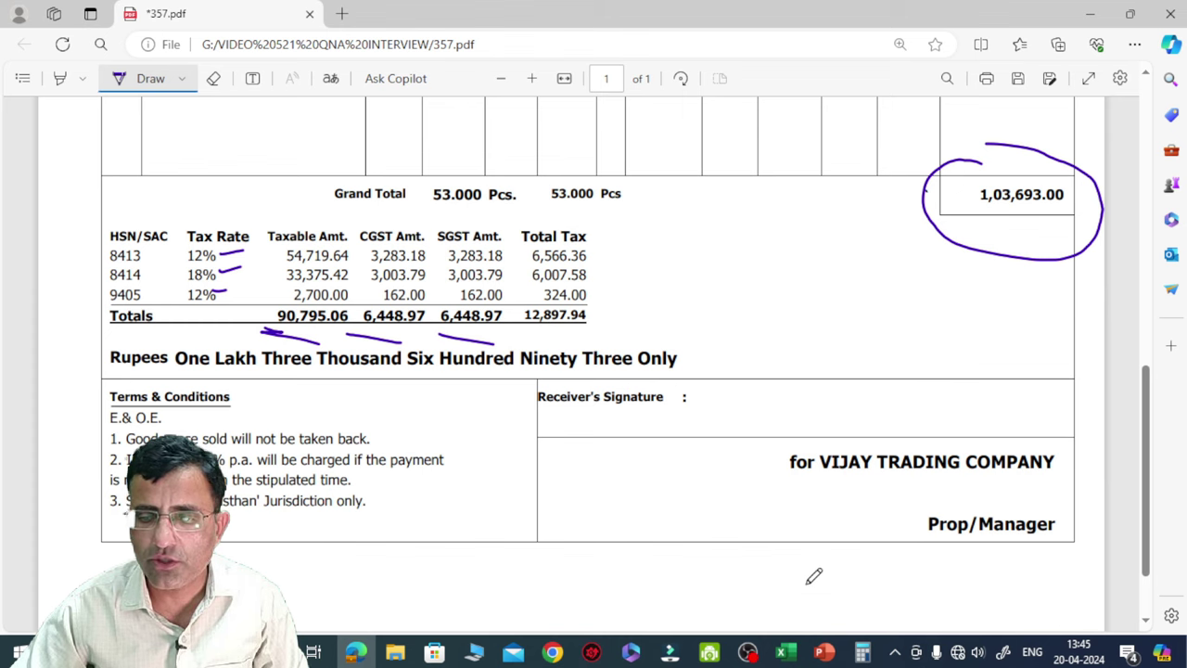
Switch to the Excel ledger workbook, enter 103693 as the first Credit amount in Vijay Trading Company's ledger, and widen column D to fit.
{"action": "left_click", "coordinate": [781, 652]}
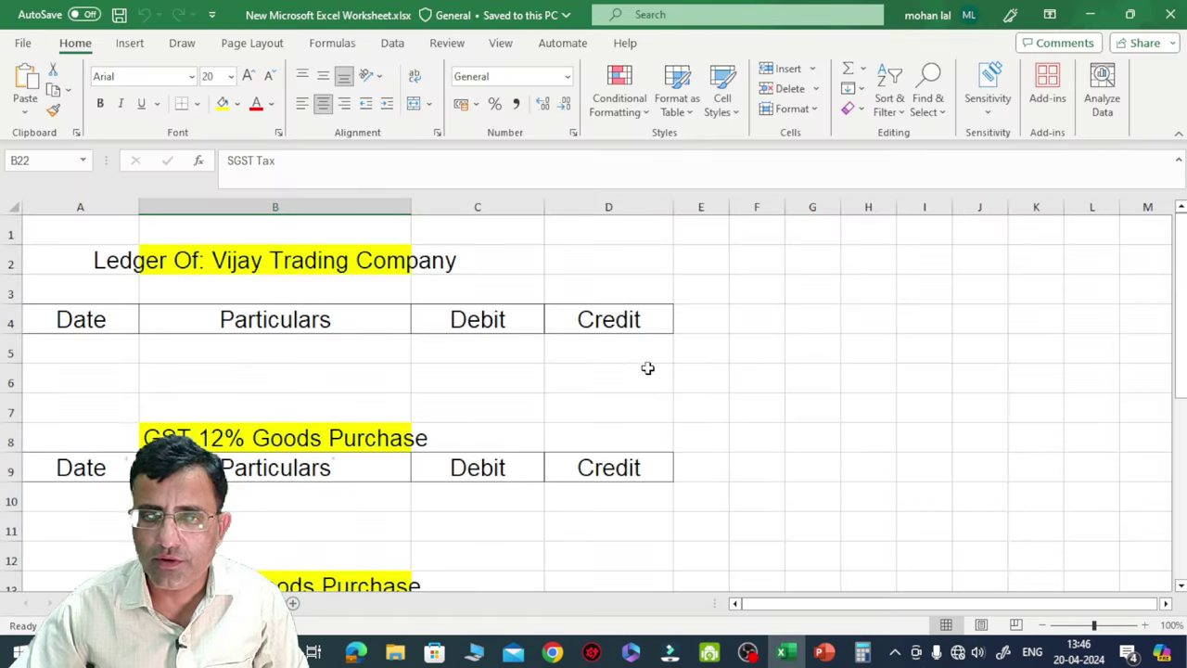
{"action": "left_click", "coordinate": [598, 351]}
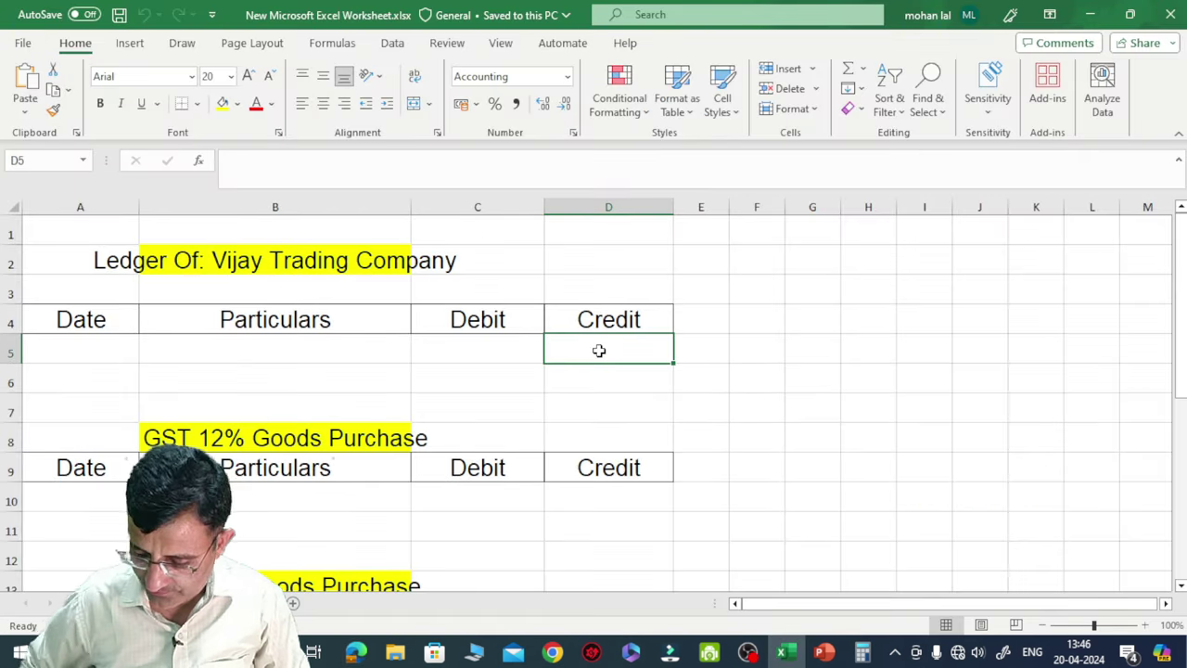
{"action": "type", "text": "103690"}
{"action": "key", "text": "Return"}
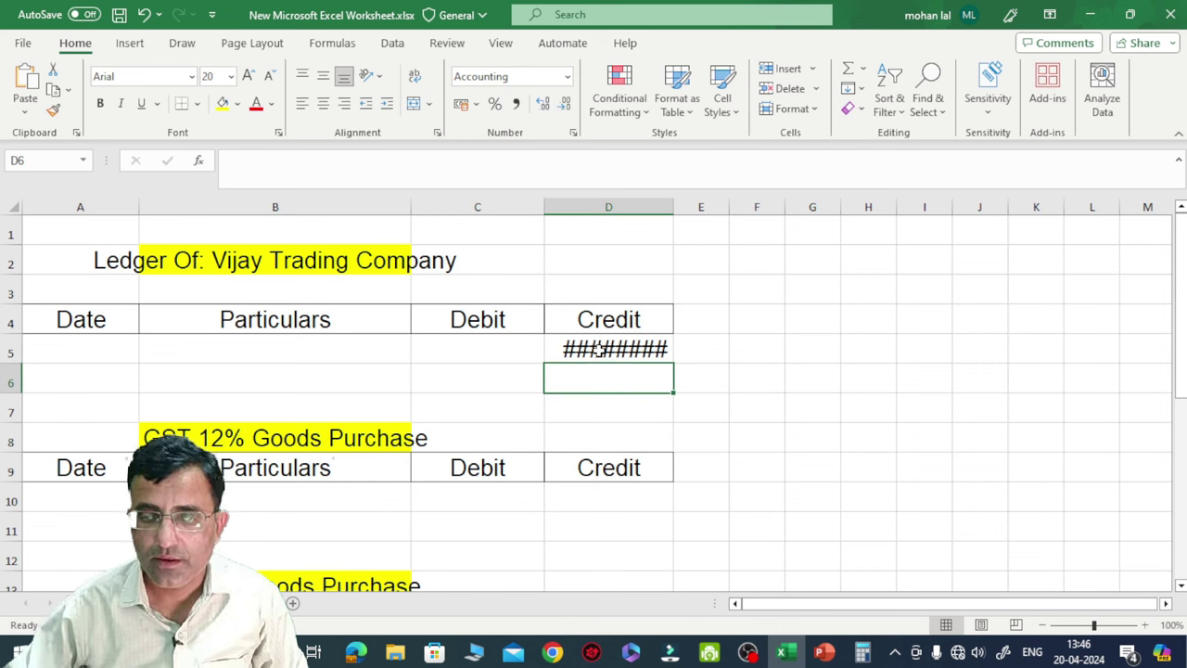
{"action": "left_click_drag", "start_coordinate": [674, 206], "coordinate": [705, 206]}
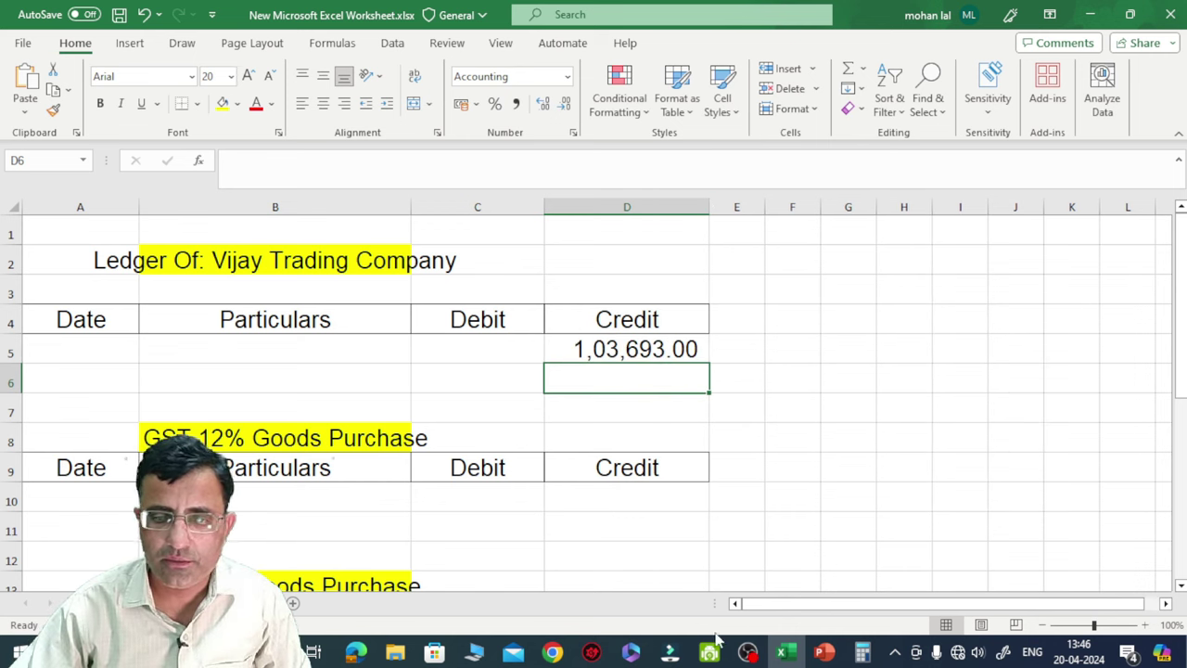
Check the handwritten journal entry in PowerPoint and enter 57419.64 in Excel as the GST 12% Goods Purchase ledger's Debit in C10.
{"action": "left_click", "coordinate": [822, 652]}
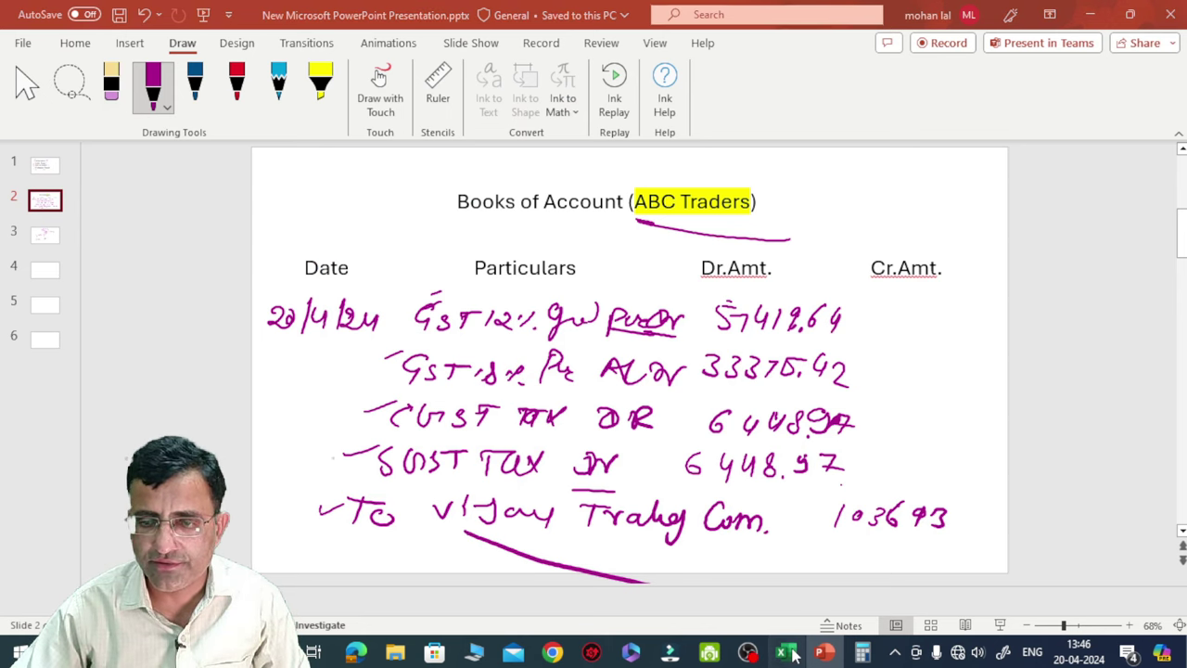
{"action": "left_click", "coordinate": [786, 652]}
{"action": "left_click", "coordinate": [540, 503]}
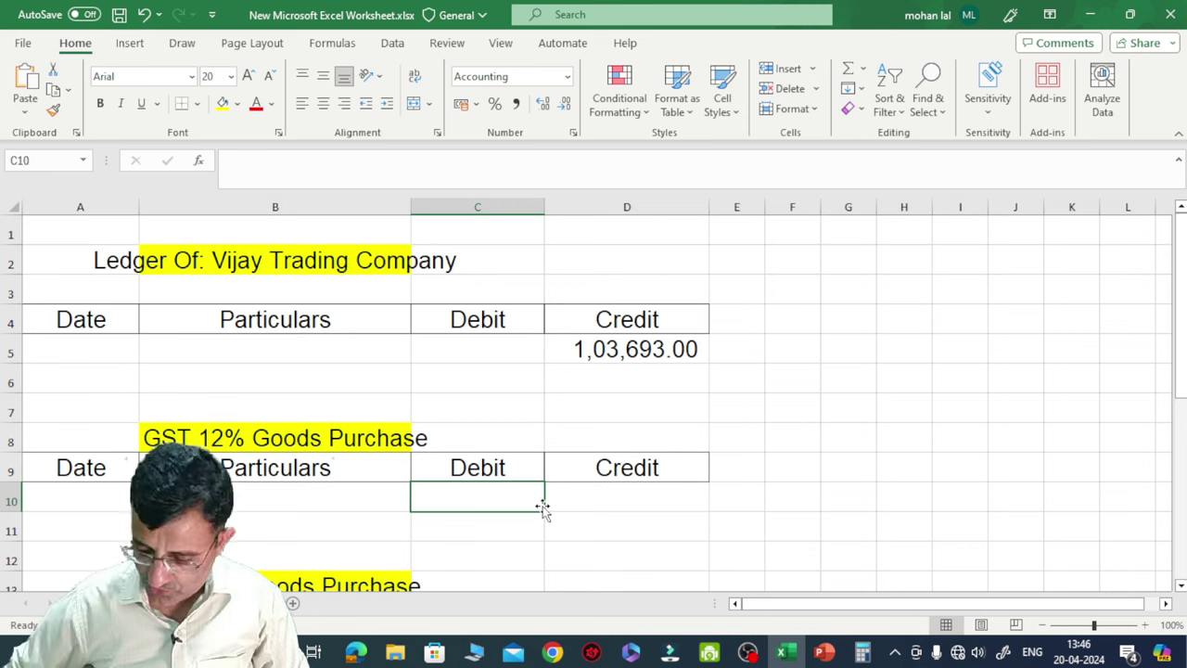
{"action": "type", "text": "57,"}
{"action": "type", "text": "419.6"}
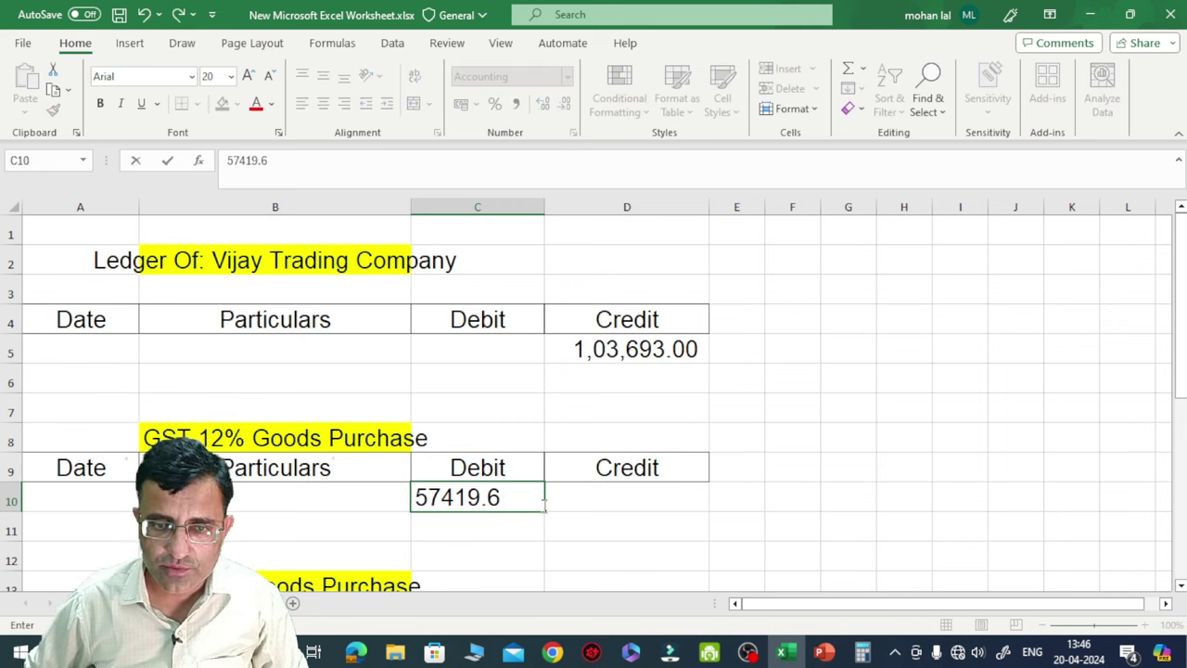
{"action": "type", "text": "4"}
{"action": "key", "text": "Return"}
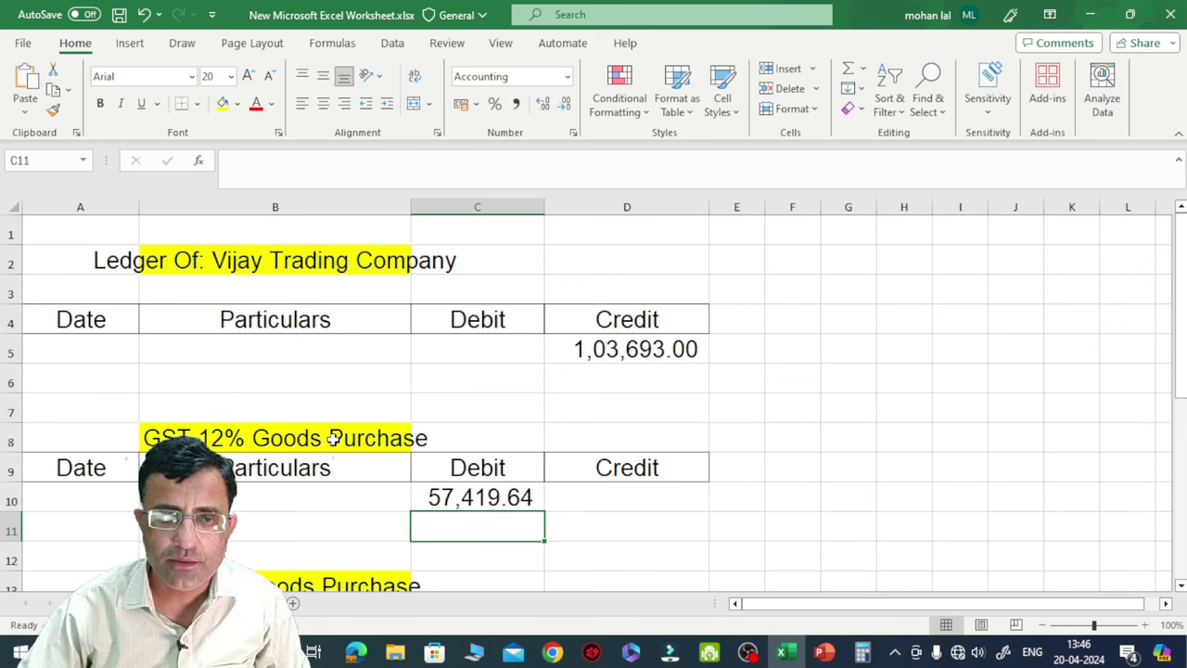
Consult the journal entry in PowerPoint and enter 33375.42 in Excel as the GST 18% Goods Purchase ledger's Debit in C15.
{"action": "scroll", "coordinate": [337, 443], "scroll_direction": "down", "scroll_amount": 2}
{"action": "left_click", "coordinate": [479, 463]}
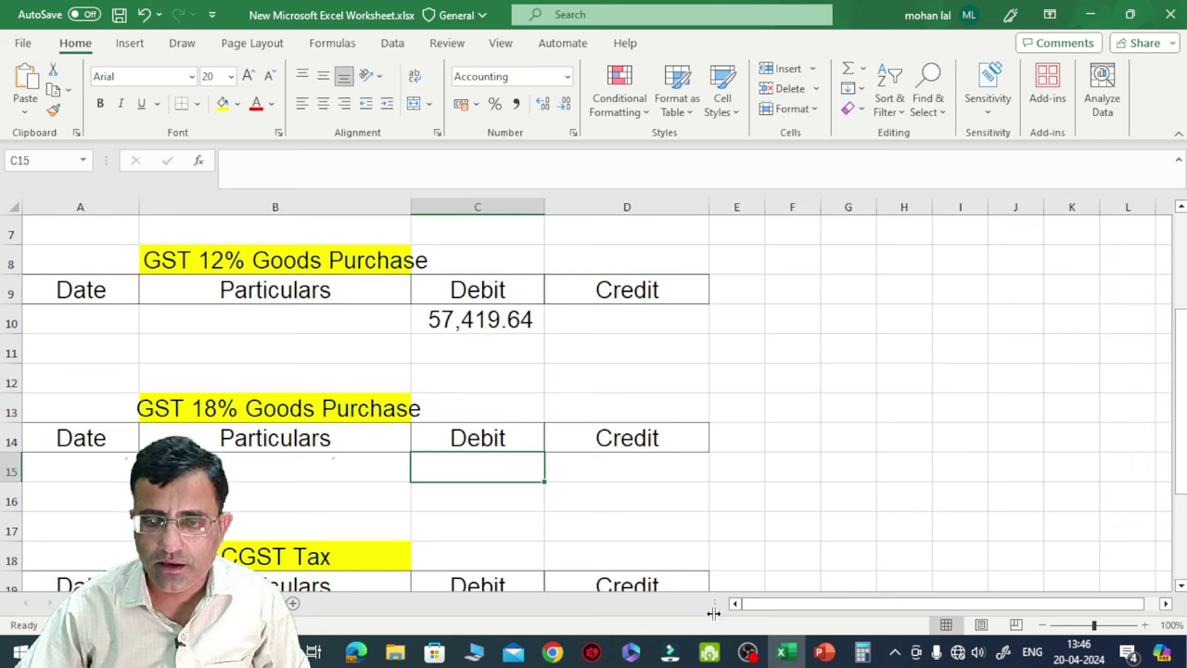
{"action": "left_click", "coordinate": [822, 652]}
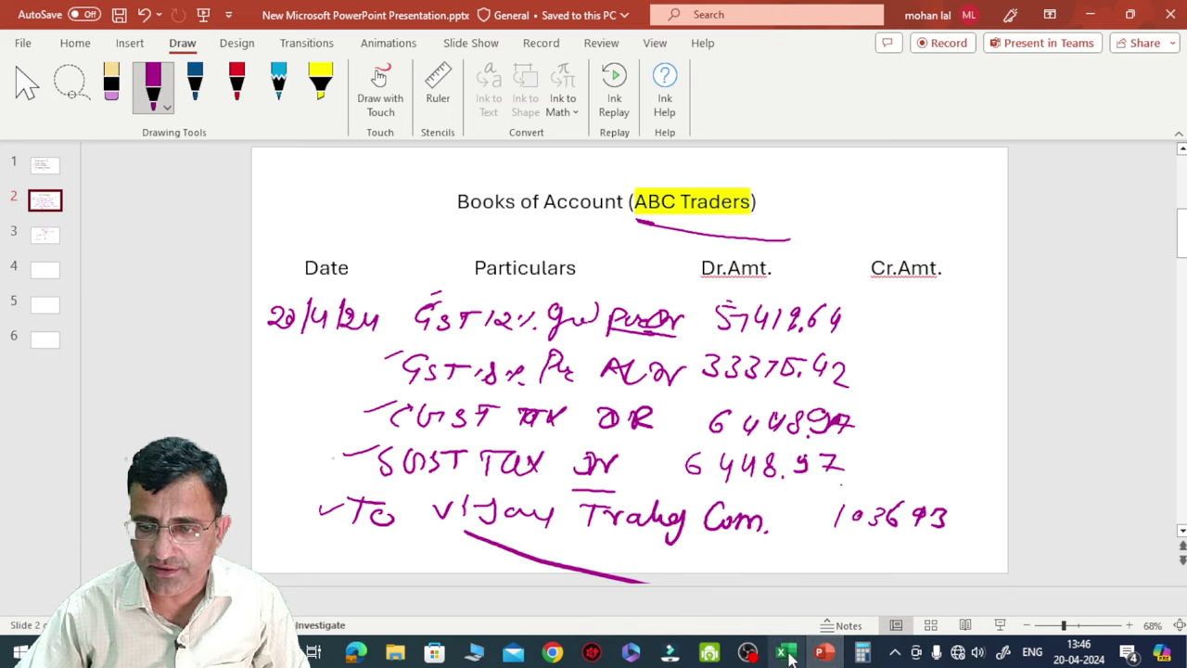
{"action": "left_click", "coordinate": [785, 651]}
{"action": "type", "text": "33"}
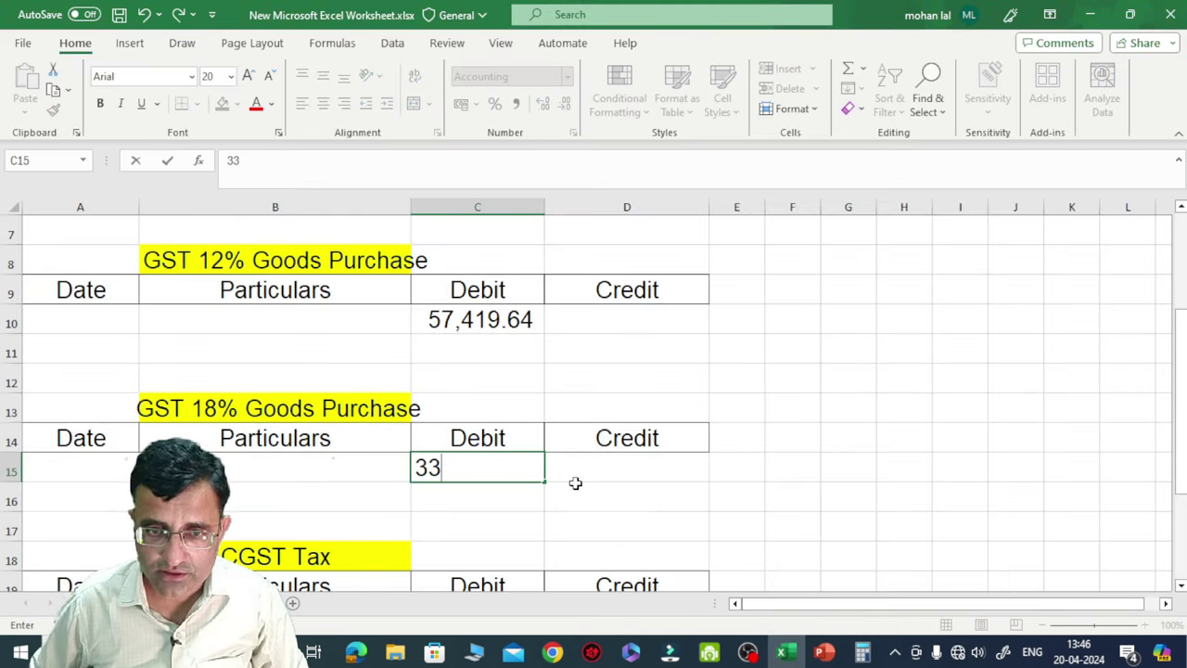
{"action": "type", "text": ",375.42"}
{"action": "key", "text": "Return"}
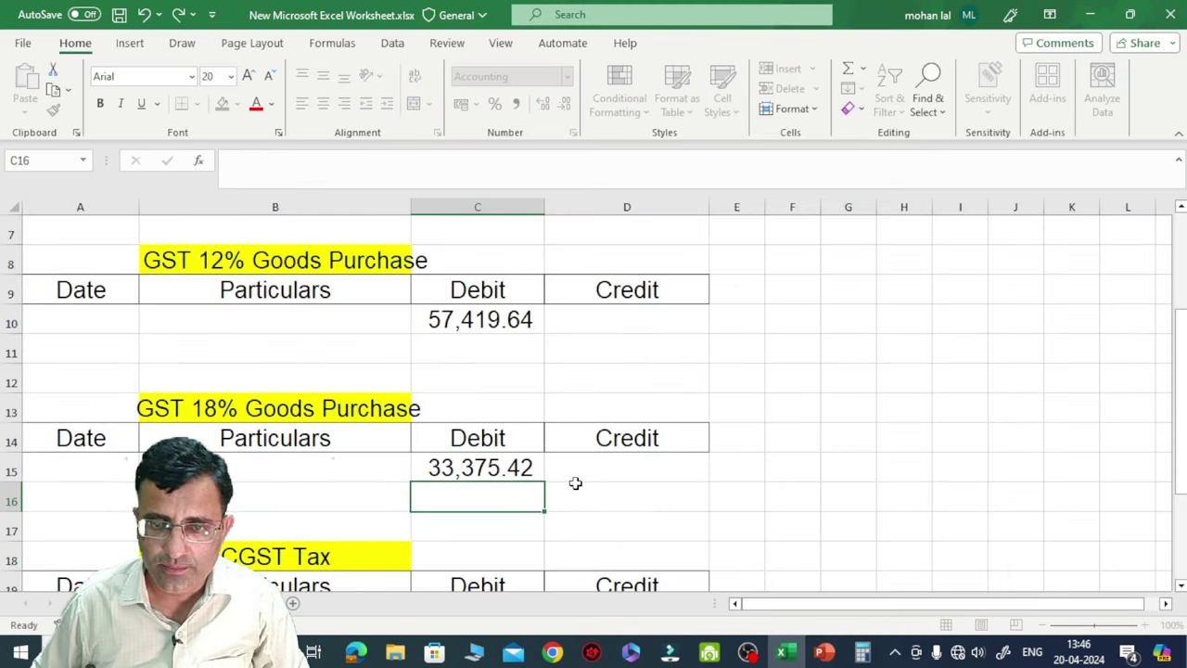
Consult the PowerPoint journal entry again and enter 6448.97 in Excel as the CGST Tax ledger's Debit in C20.
{"action": "scroll", "coordinate": [509, 520], "scroll_direction": "down", "scroll_amount": 2}
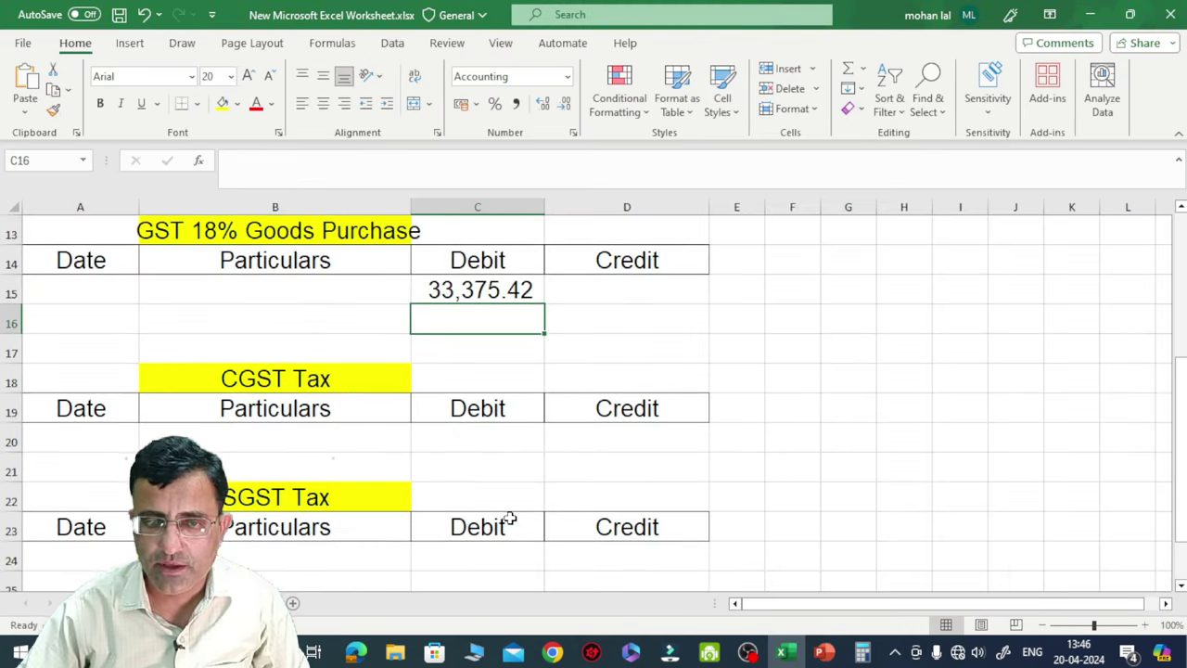
{"action": "left_click", "coordinate": [824, 651]}
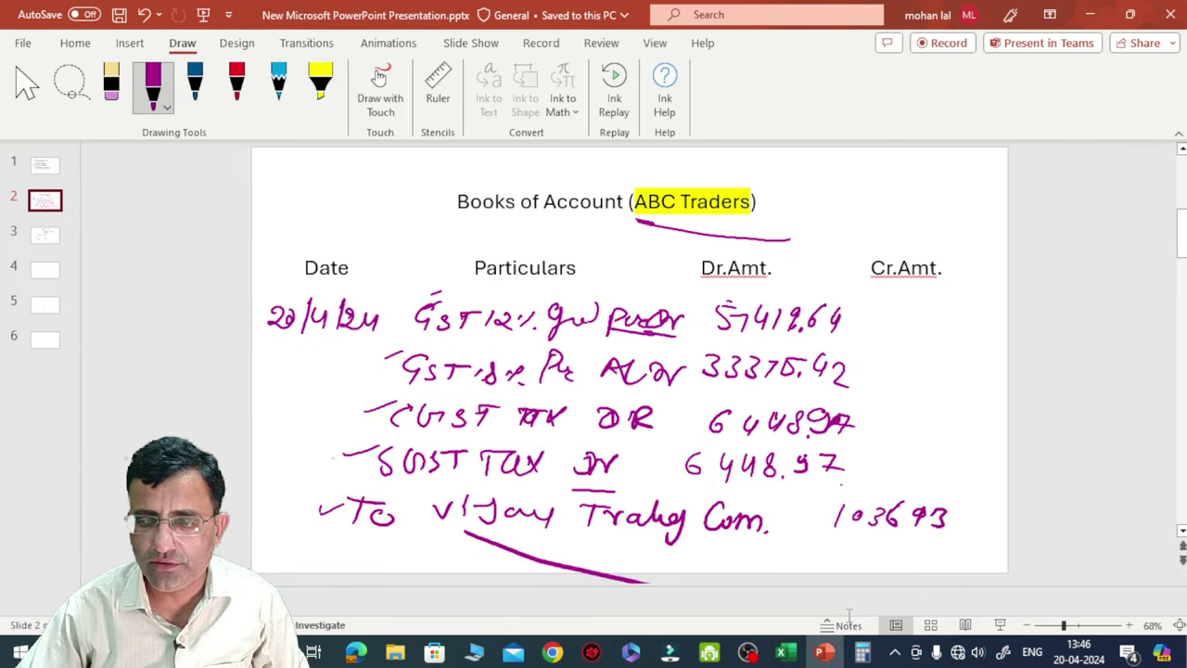
{"action": "left_click", "coordinate": [786, 655]}
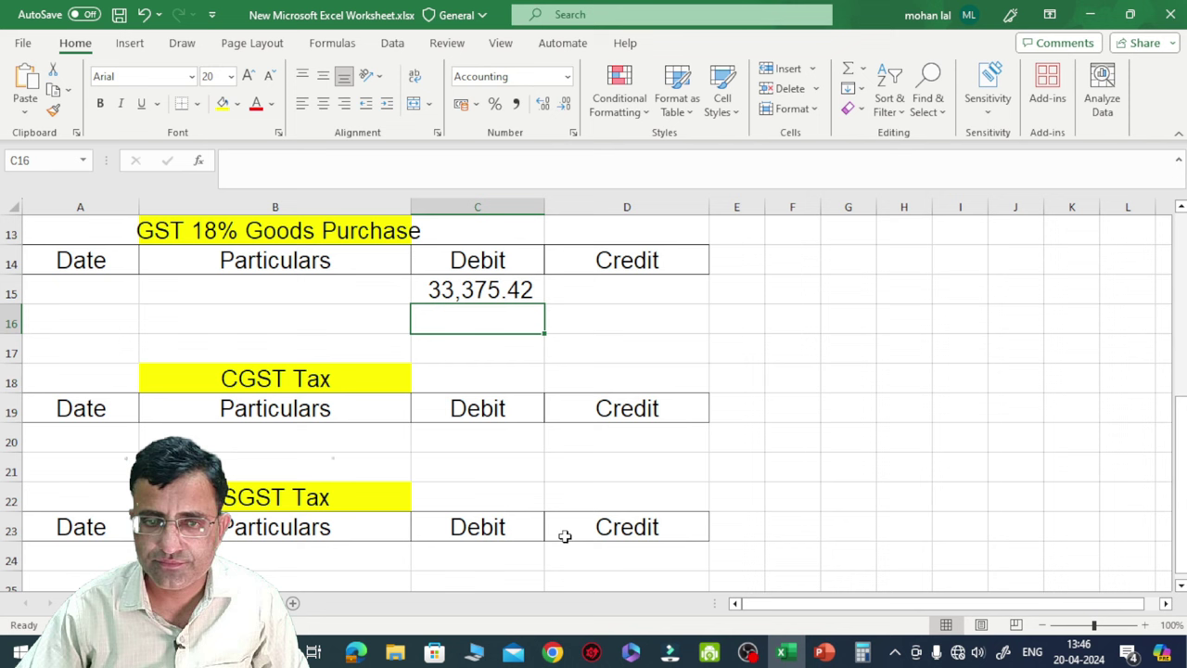
{"action": "left_click", "coordinate": [483, 433]}
{"action": "type", "text": "6448.97"}
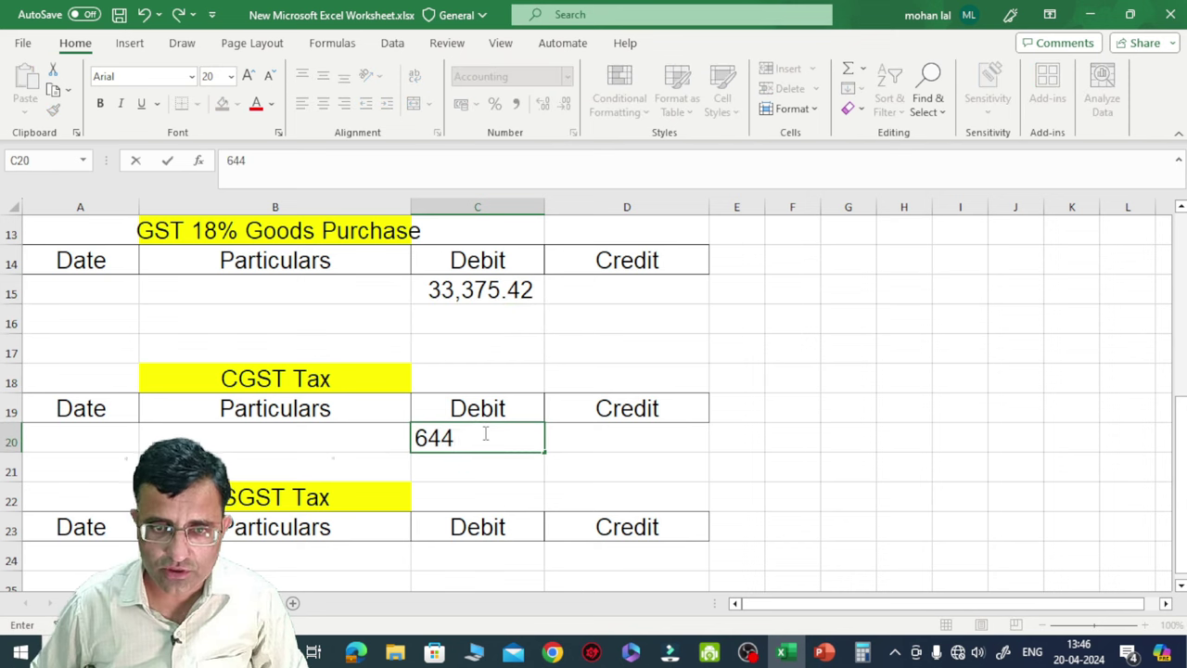
{"action": "key", "text": "Return"}
Enter 6448.97 as the Debit amount in cell C24 of the SGST Tax ledger.
{"action": "key", "text": "Return"}
{"action": "key", "text": "Return"}
{"action": "key", "text": "Return"}
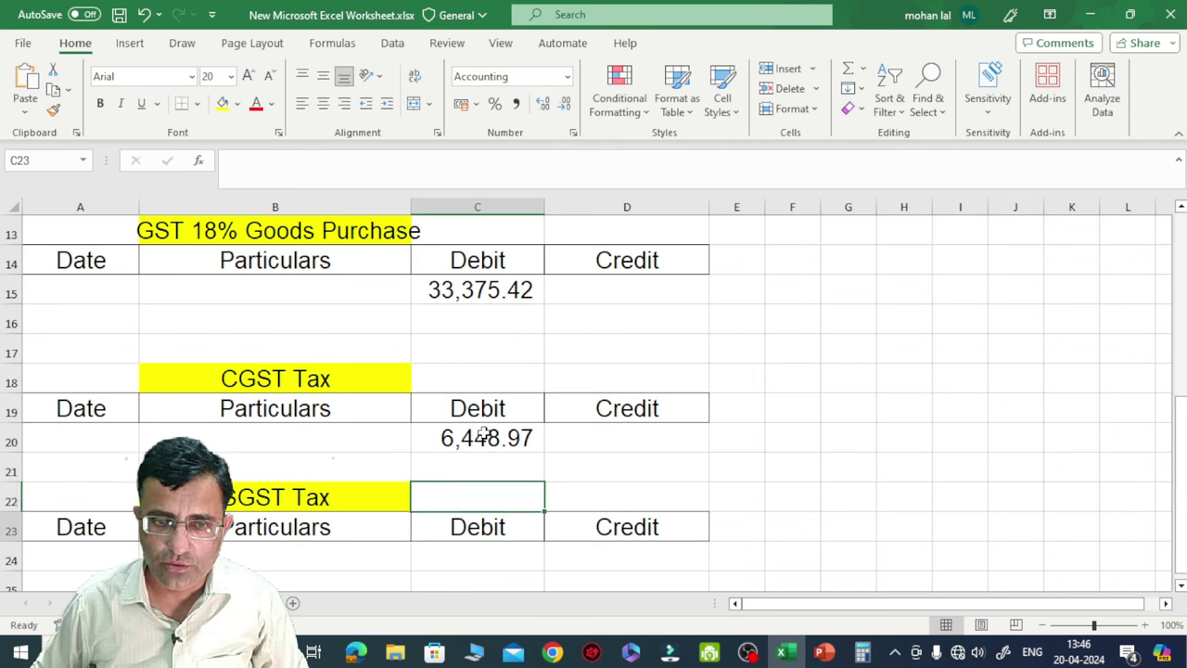
{"action": "type", "text": "649"}
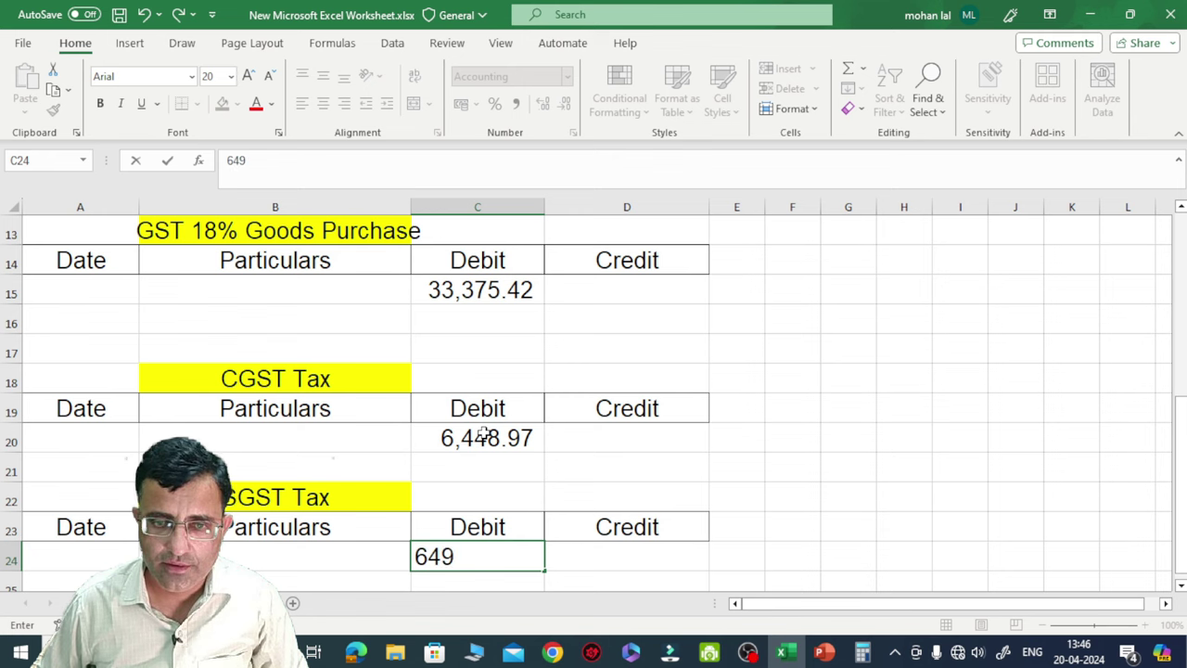
{"action": "key", "text": "BackSpace"}
{"action": "type", "text": "48.97"}
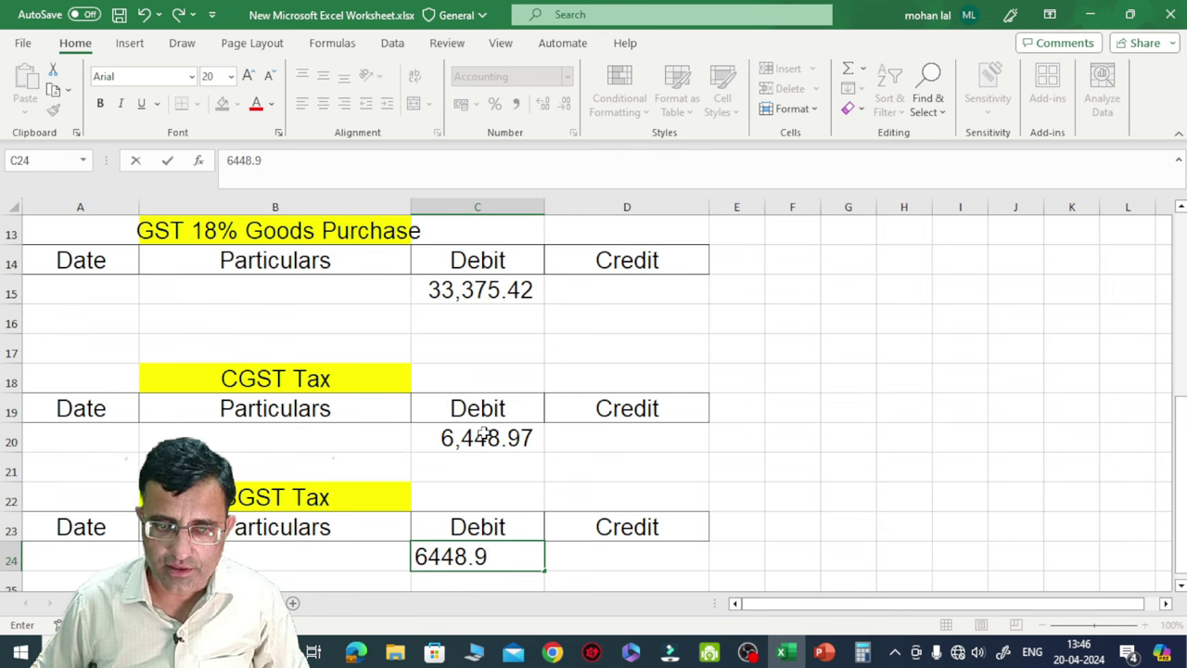
{"action": "key", "text": "Return"}
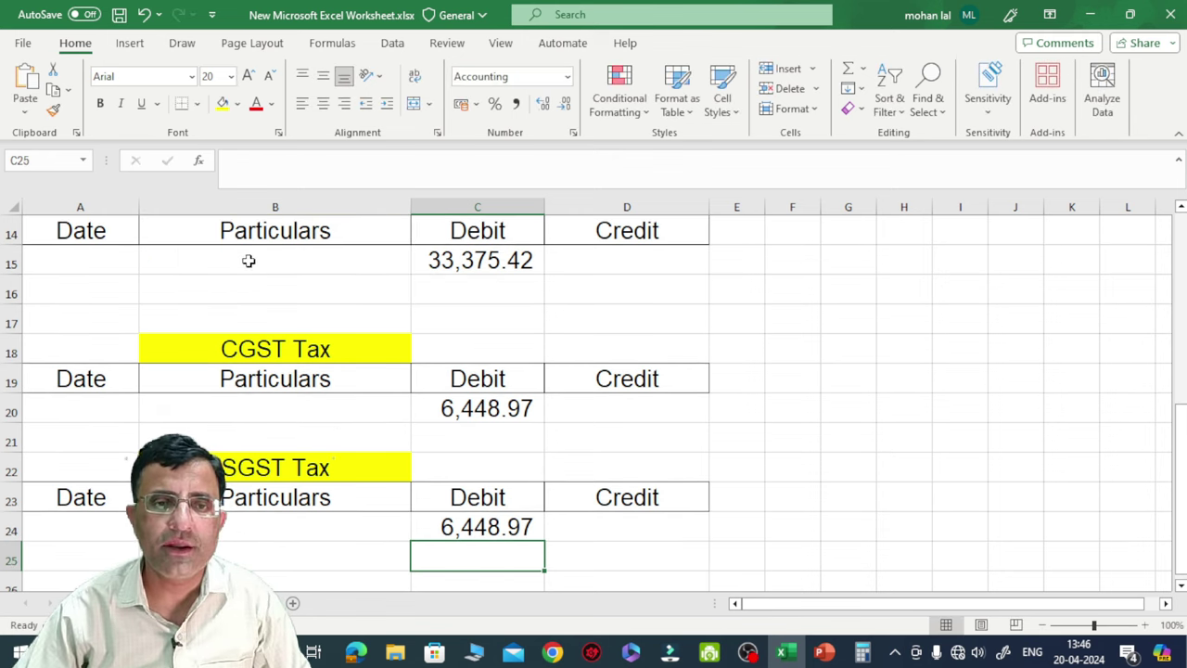
Switch to the PowerPoint journal slide and handwrite "inv no." below the Vijay Trading Company line.
{"action": "scroll", "coordinate": [260, 278], "scroll_direction": "up", "scroll_amount": 2}
{"action": "scroll", "coordinate": [263, 288], "scroll_direction": "up", "scroll_amount": 2}
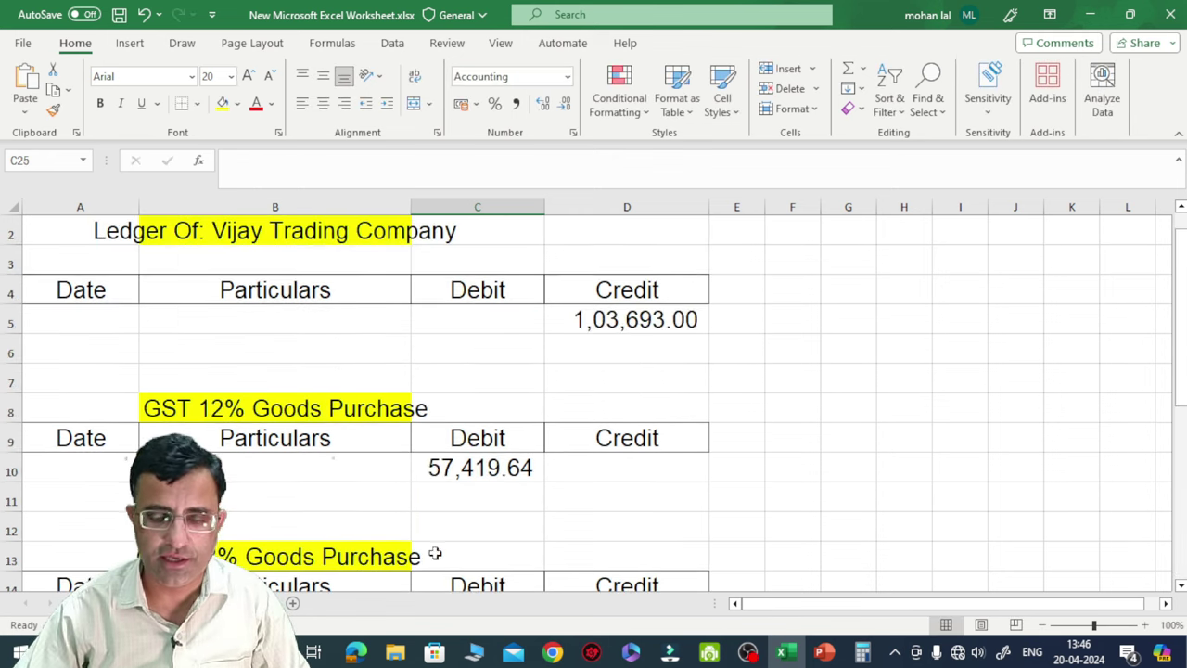
{"action": "left_click", "coordinate": [820, 652]}
{"action": "scroll", "coordinate": [505, 538], "scroll_direction": "down", "scroll_amount": 1}
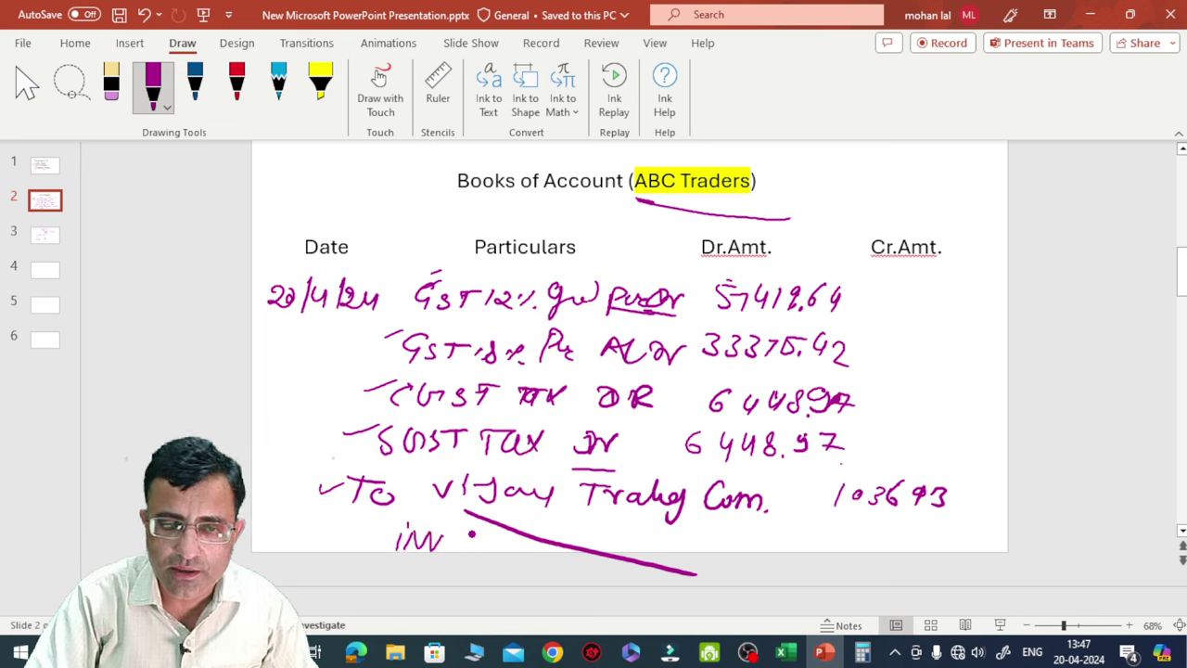
{"action": "left_click_drag", "start_coordinate": [470, 535], "coordinate": [460, 549]}
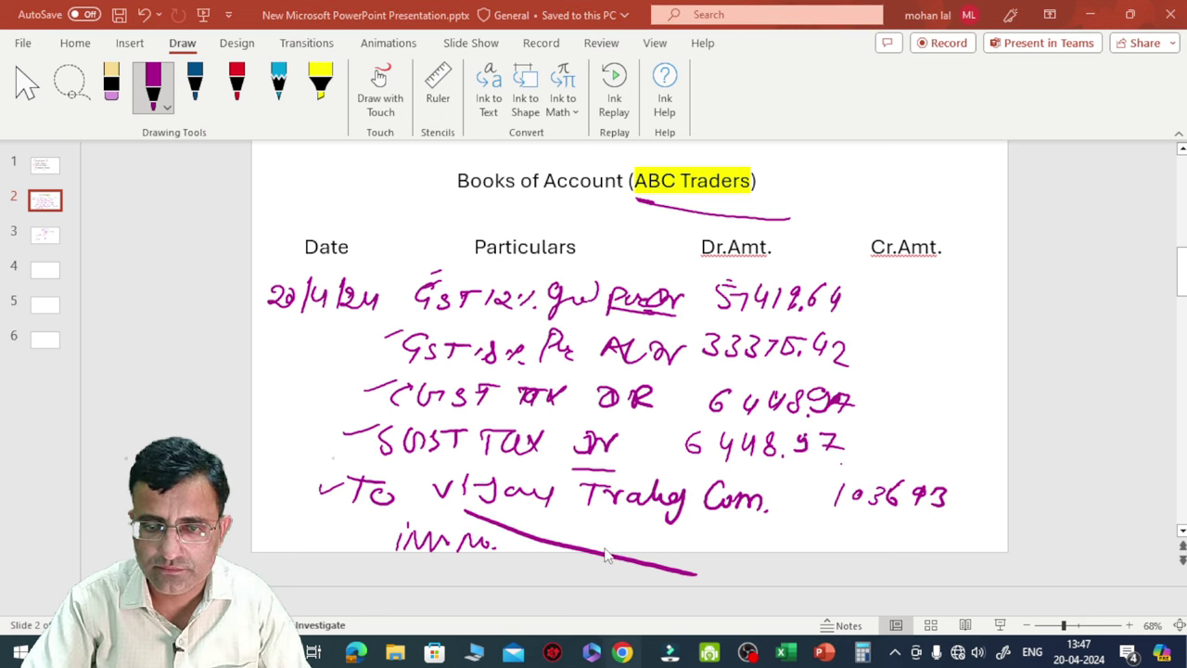
Look up the invoice number at the start of 357.pdf in Edge and handwrite it after "inv no." on the PowerPoint slide.
{"action": "key", "text": "super"}
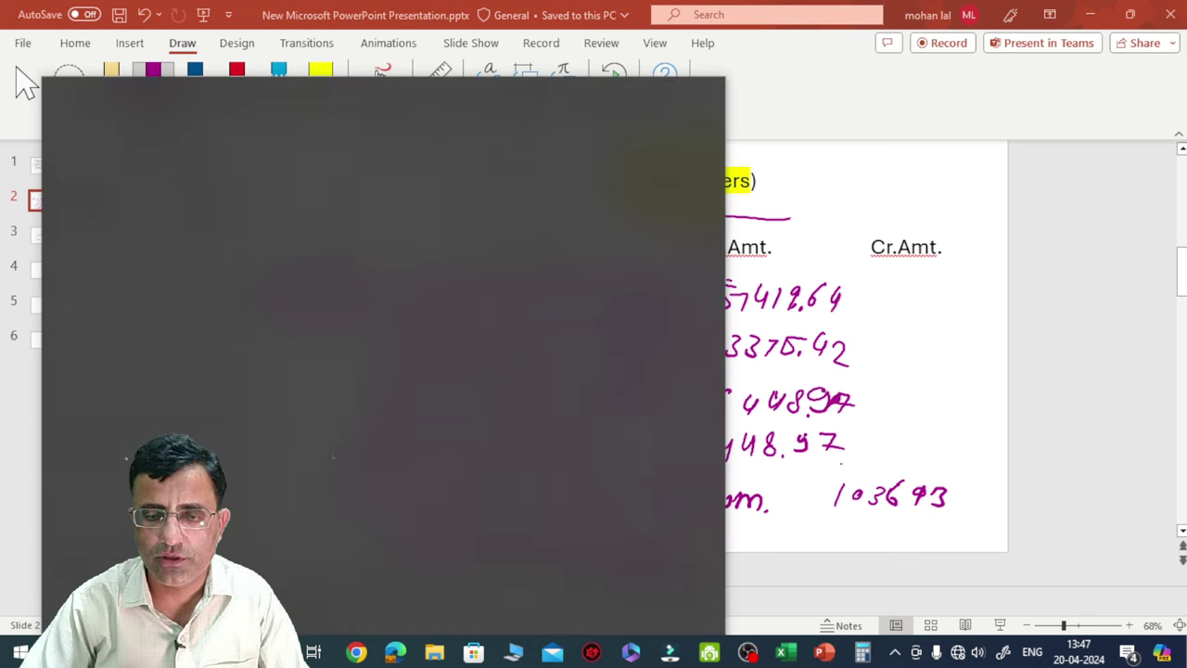
{"action": "left_click", "coordinate": [394, 652]}
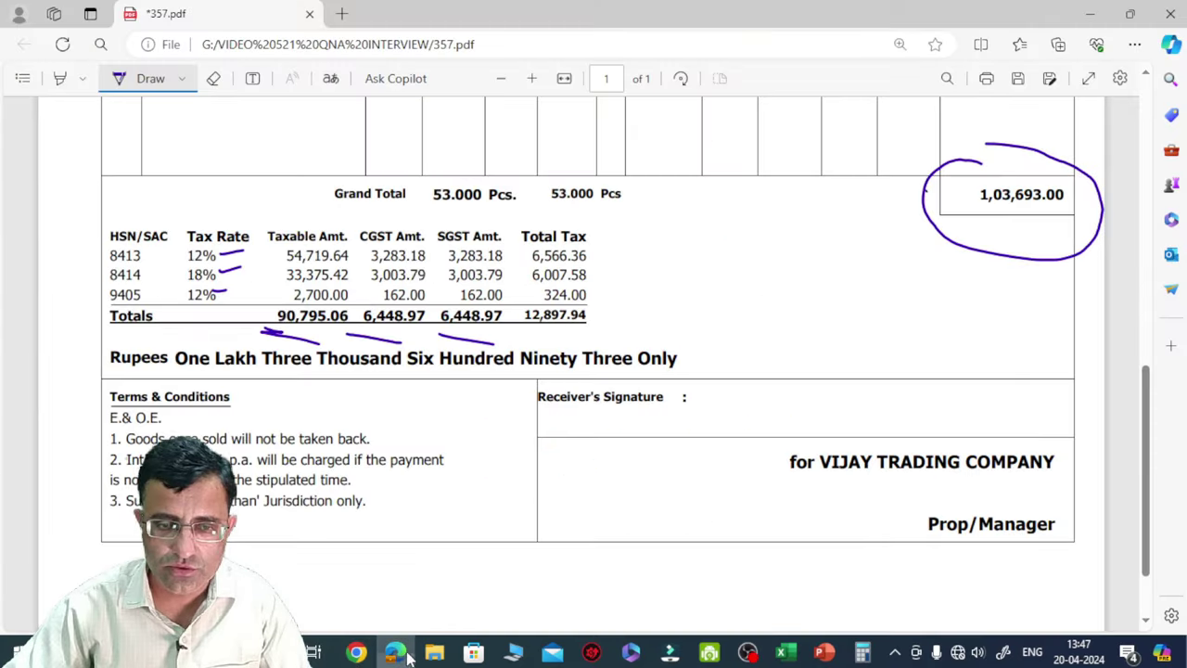
{"action": "scroll", "coordinate": [414, 280], "scroll_direction": "up", "scroll_amount": 8}
{"action": "scroll", "coordinate": [414, 280], "scroll_direction": "up", "scroll_amount": 2}
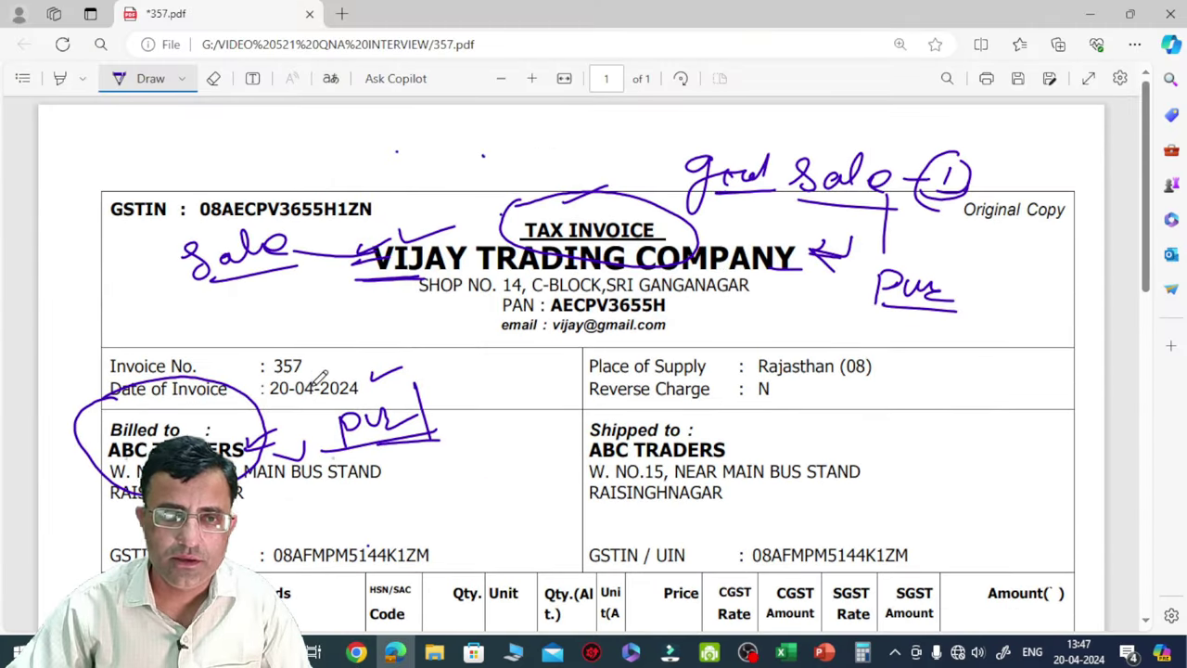
{"action": "left_click", "coordinate": [822, 652]}
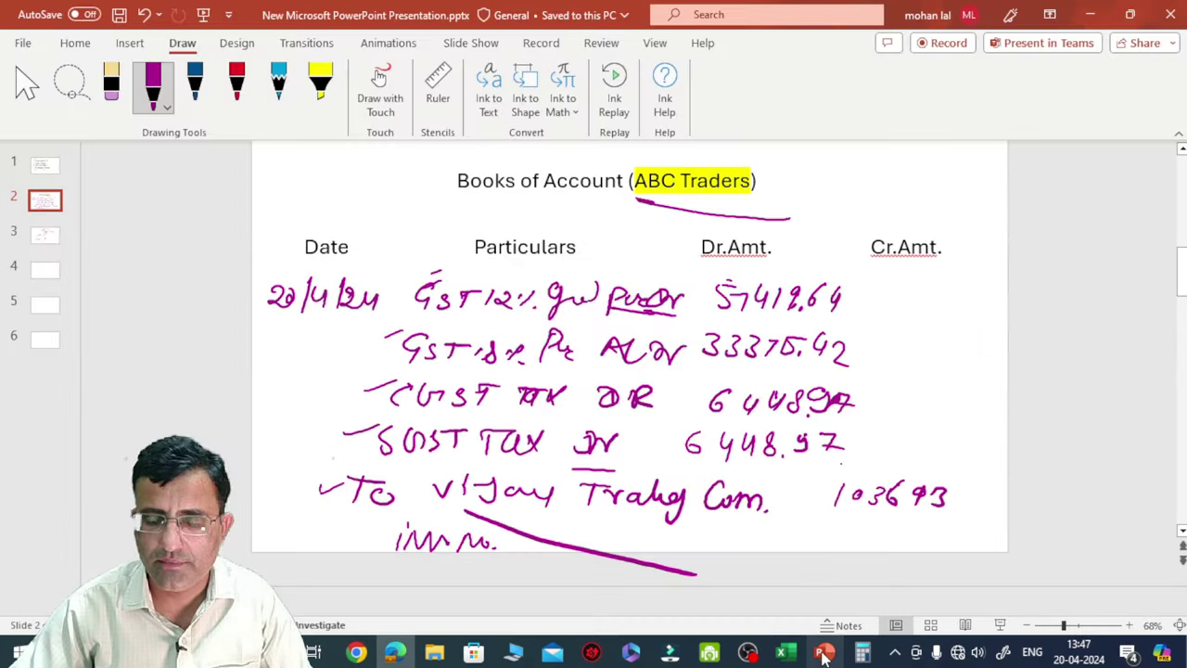
{"action": "mouse_move", "coordinate": [781, 655]}
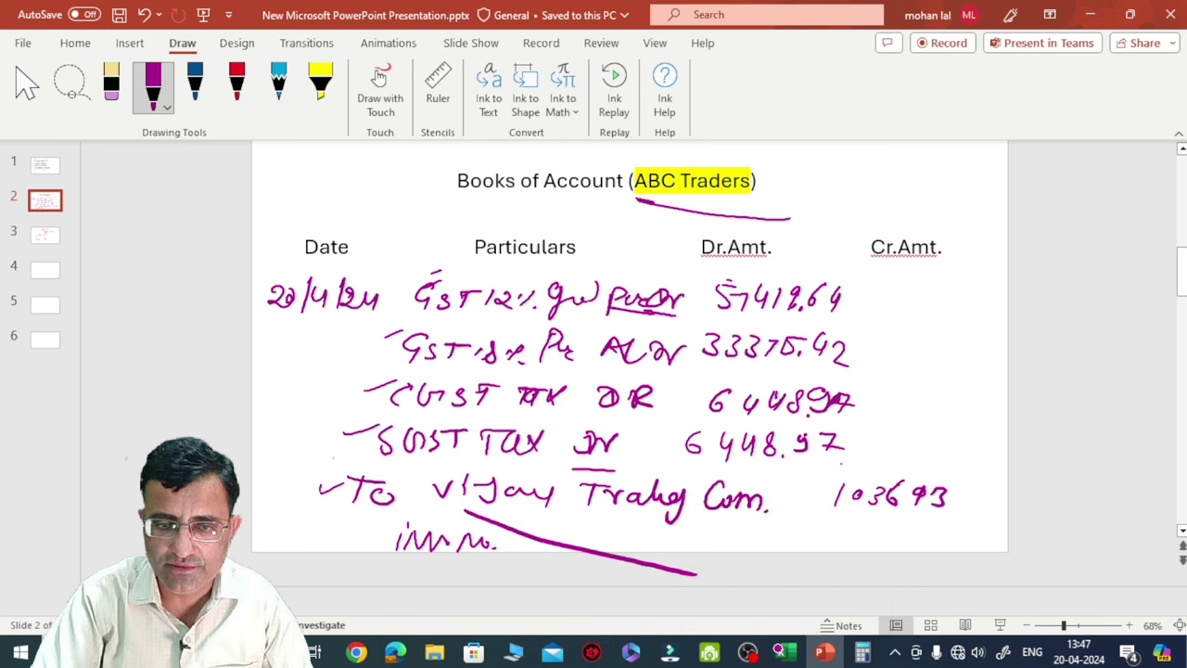
{"action": "left_click_drag", "start_coordinate": [506, 525], "coordinate": [516, 552]}
{"action": "left_click_drag", "start_coordinate": [530, 542], "coordinate": [533, 557]}
{"action": "mouse_move", "coordinate": [532, 529]}
{"action": "left_mouse_down"}
{"action": "mouse_move", "coordinate": [555, 526]}
{"action": "mouse_move", "coordinate": [564, 542]}
{"action": "left_mouse_up"}
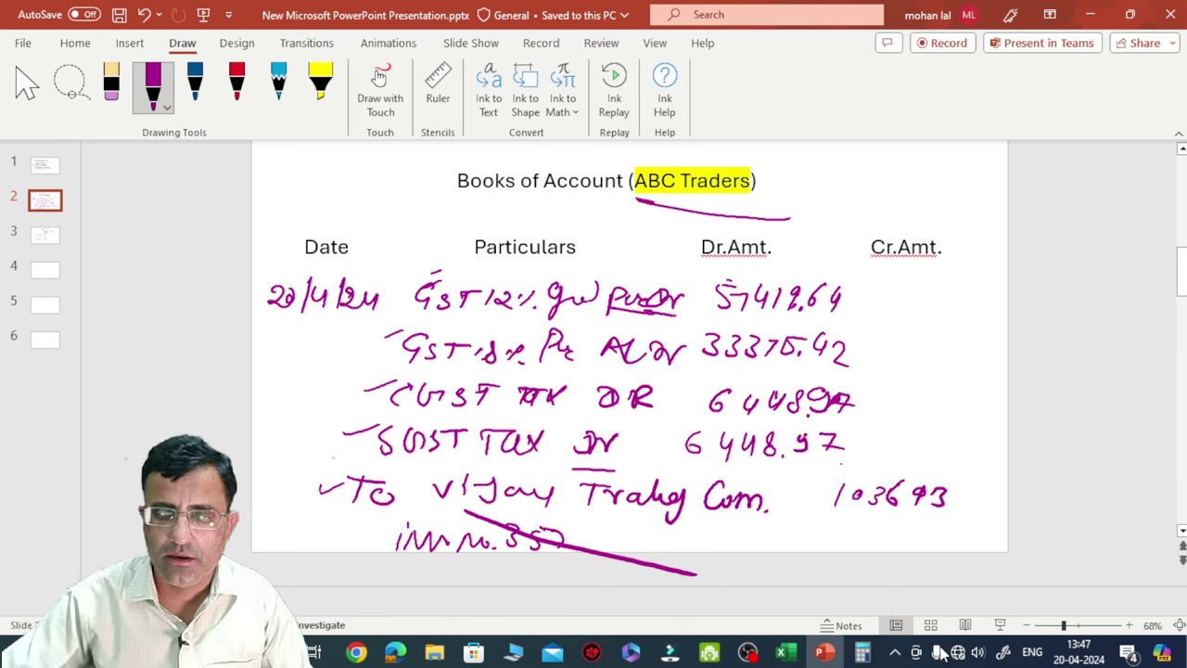
Return to Excel, enter 20-04-2024 as the date in A5 of Vijay Trading Company's ledger, and widen column A to fit.
{"action": "left_click", "coordinate": [781, 652]}
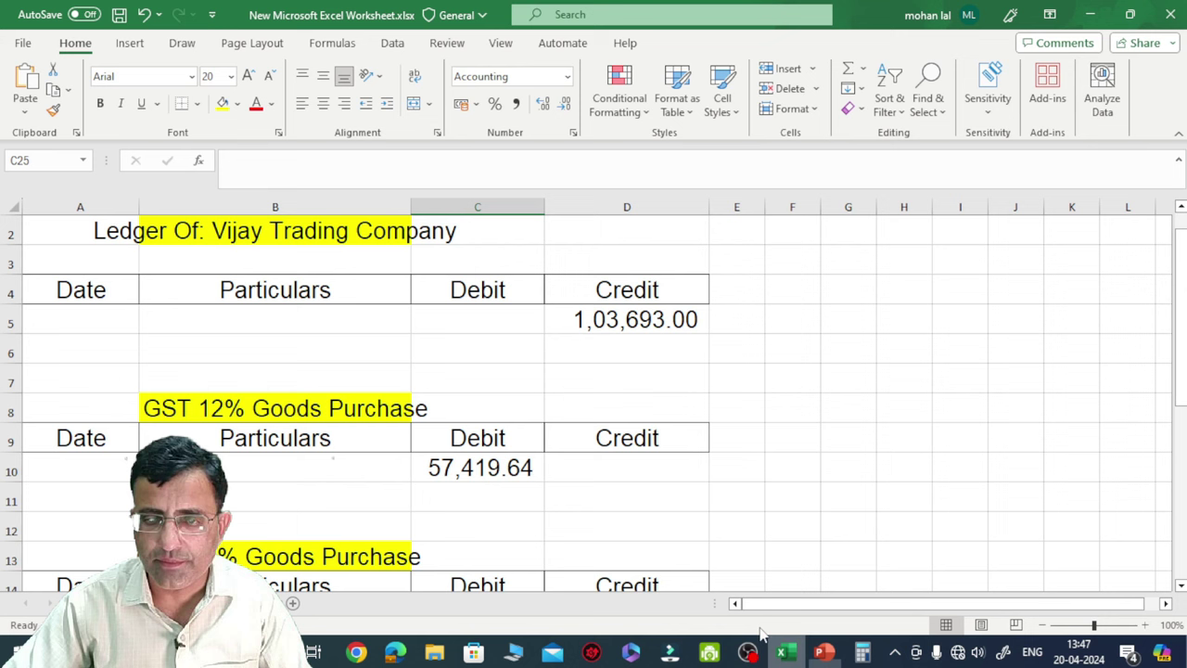
{"action": "left_click", "coordinate": [79, 313]}
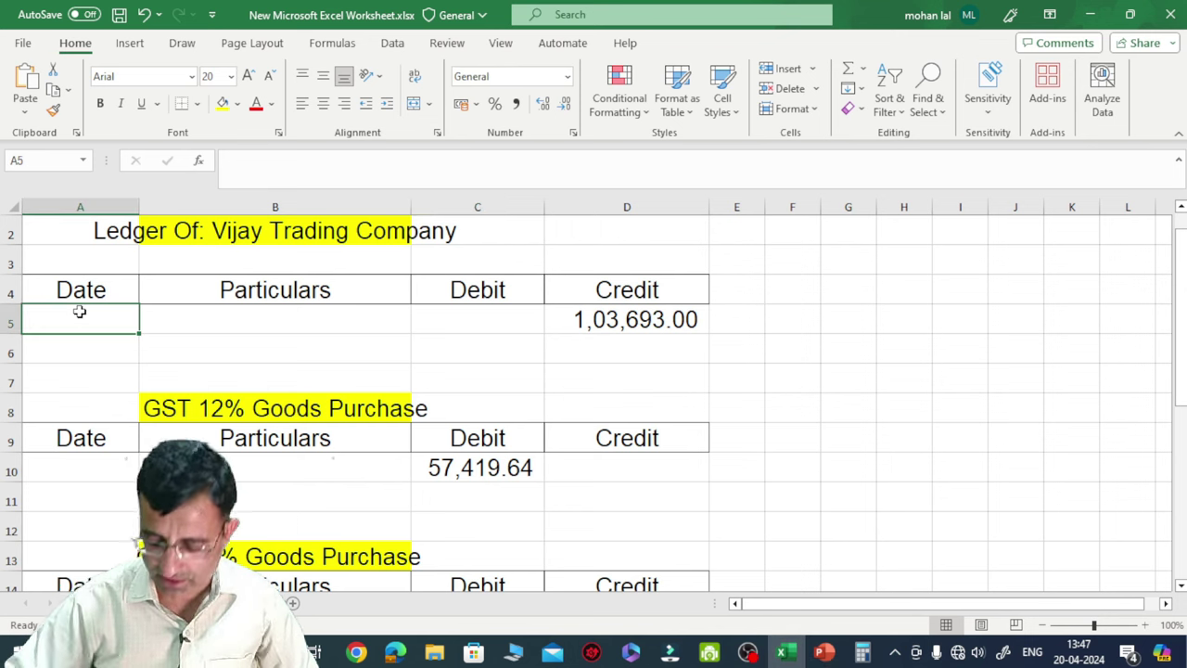
{"action": "type", "text": "20-04"}
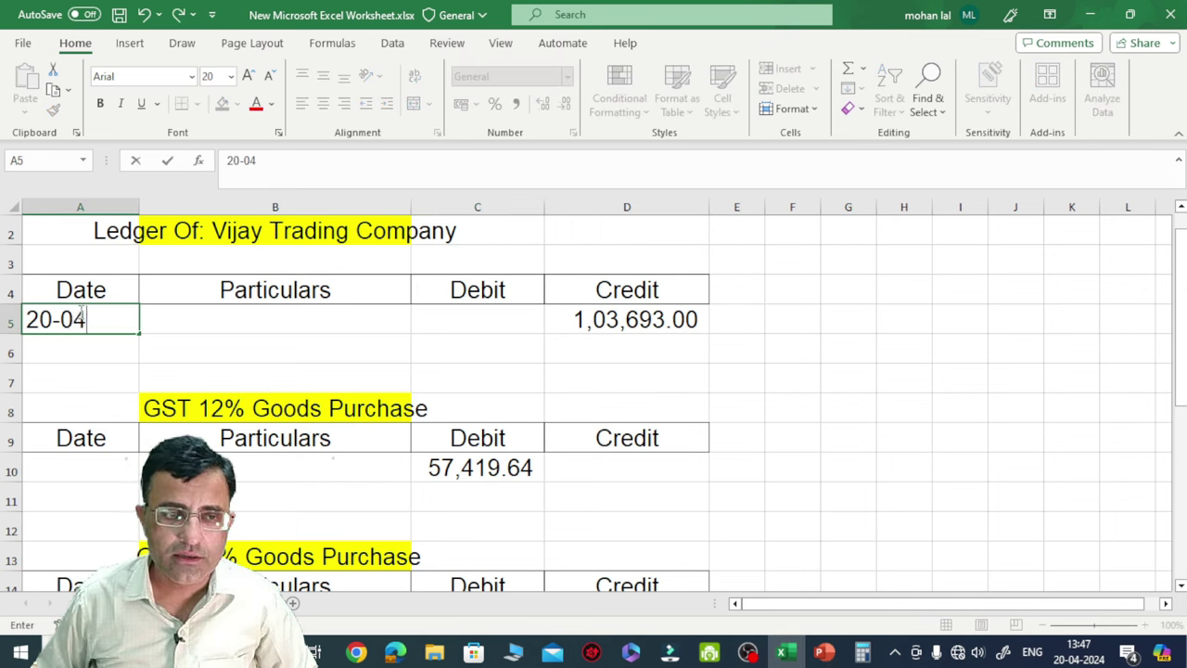
{"action": "type", "text": "-2024"}
{"action": "key", "text": "Return"}
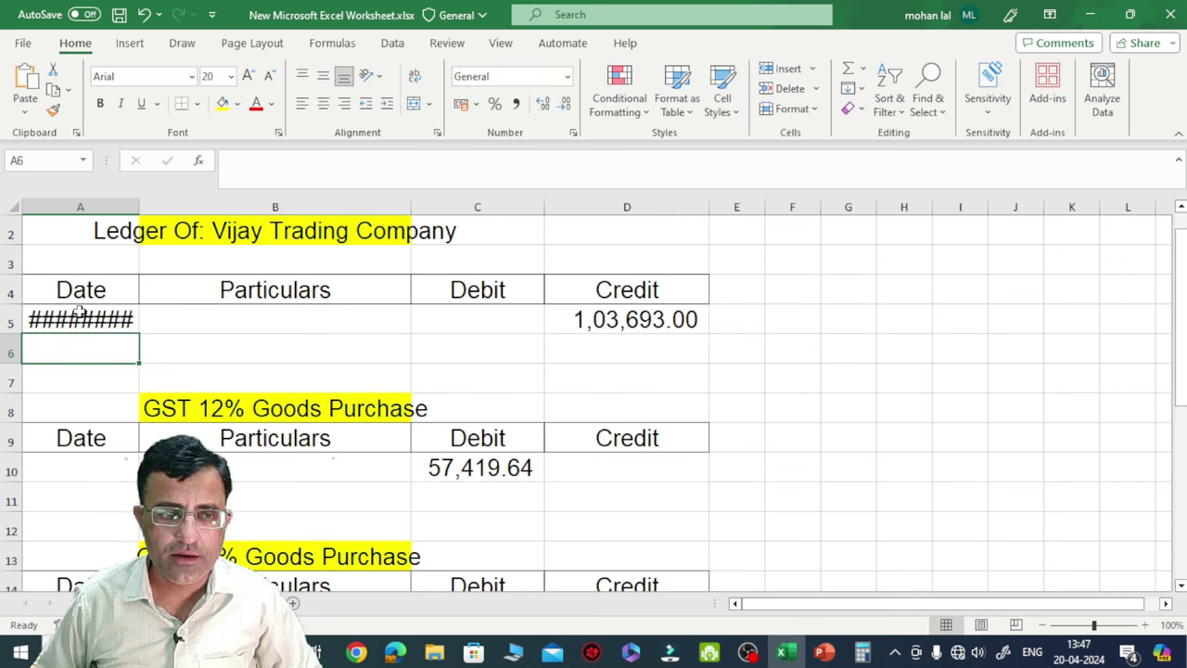
{"action": "key", "text": "Up"}
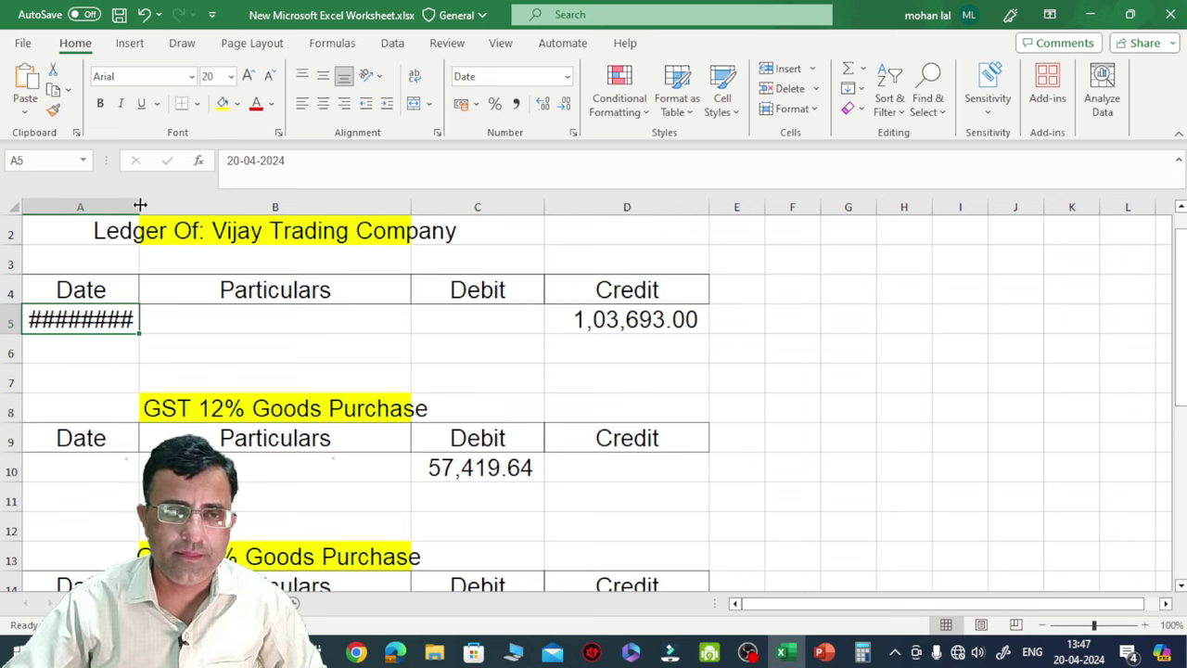
{"action": "left_click_drag", "start_coordinate": [140, 206], "coordinate": [210, 206]}
{"action": "left_click", "coordinate": [279, 315]}
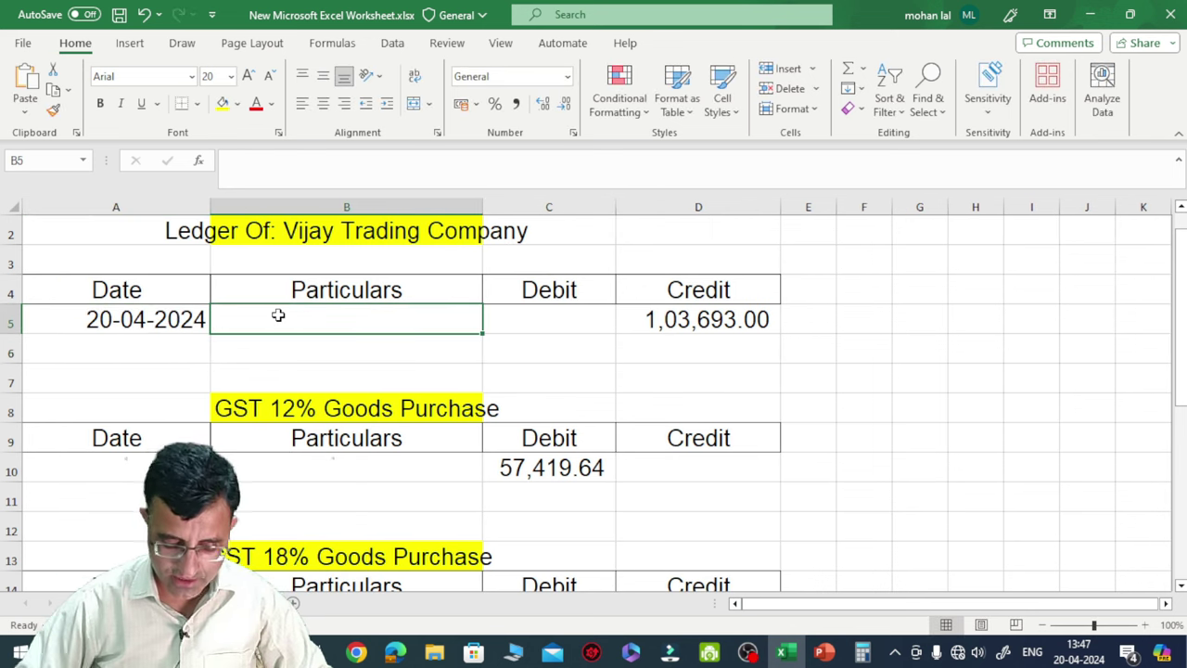
Enter GOODS PUR INV.357 as the Particulars in cell B5 of Vijay Trading Company's ledger.
{"action": "type", "text": "g"}
{"action": "key", "text": "BackSpace"}
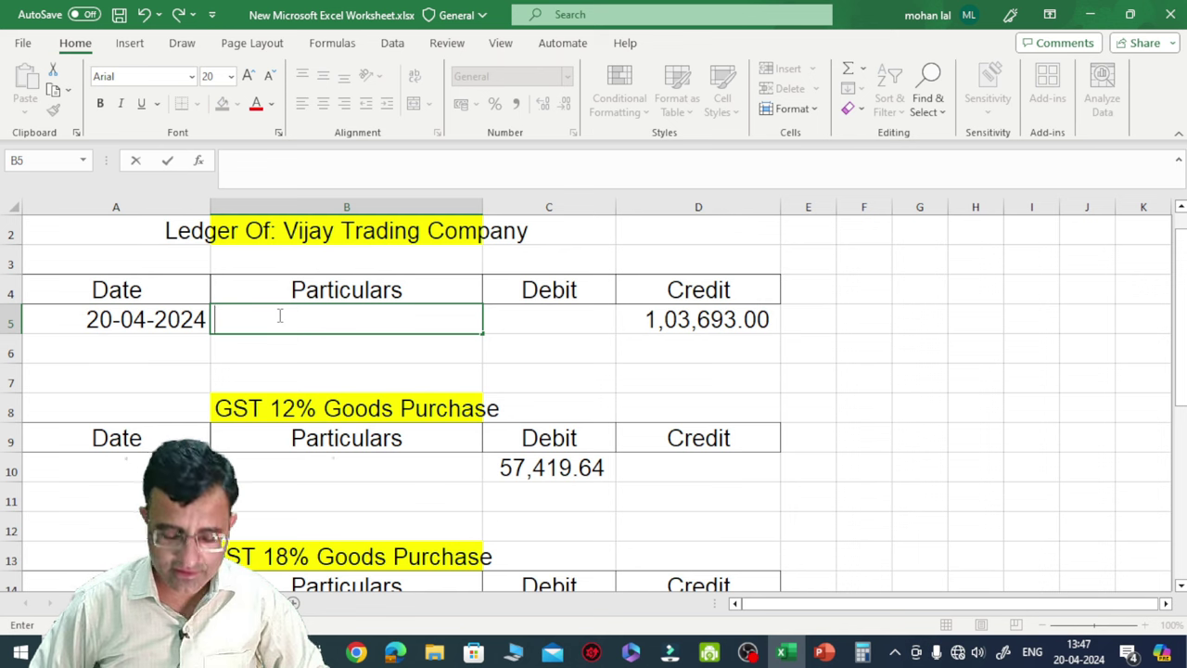
{"action": "type", "text": "GOODS"}
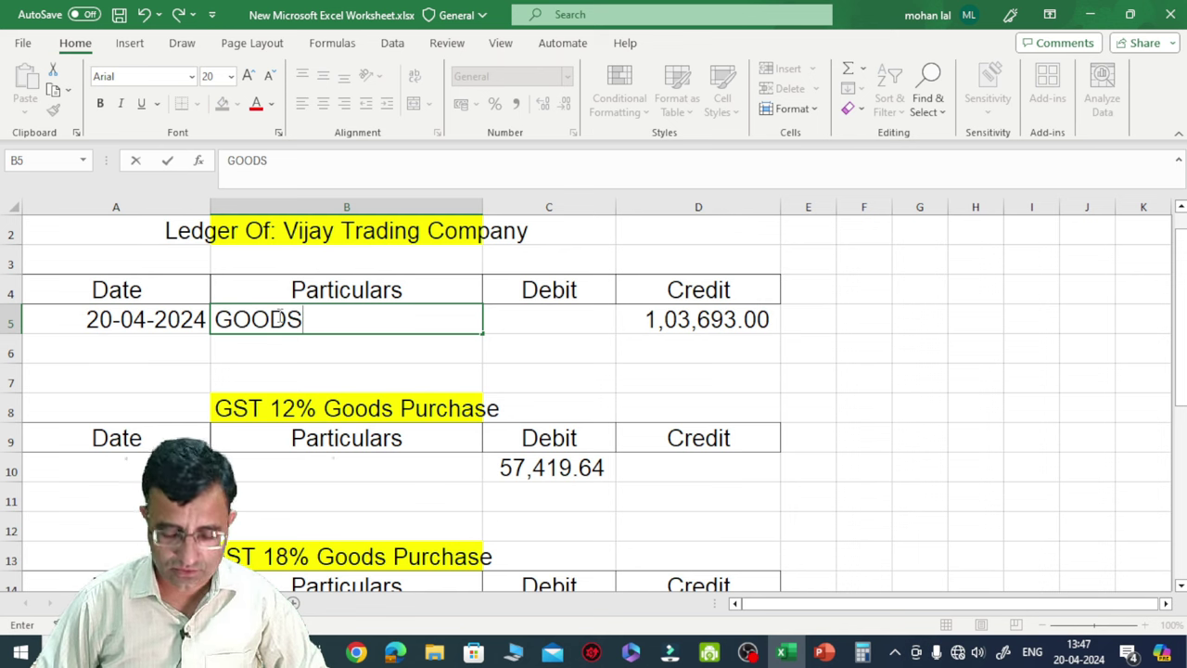
{"action": "type", "text": " PUR IN"}
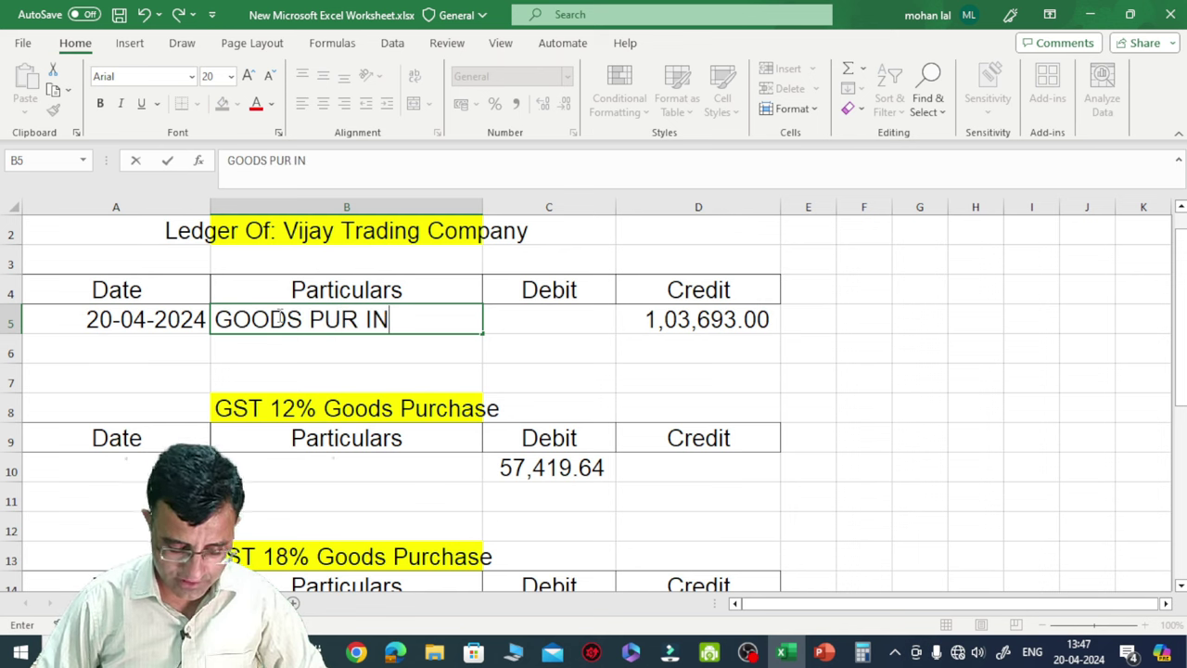
{"action": "type", "text": "V."}
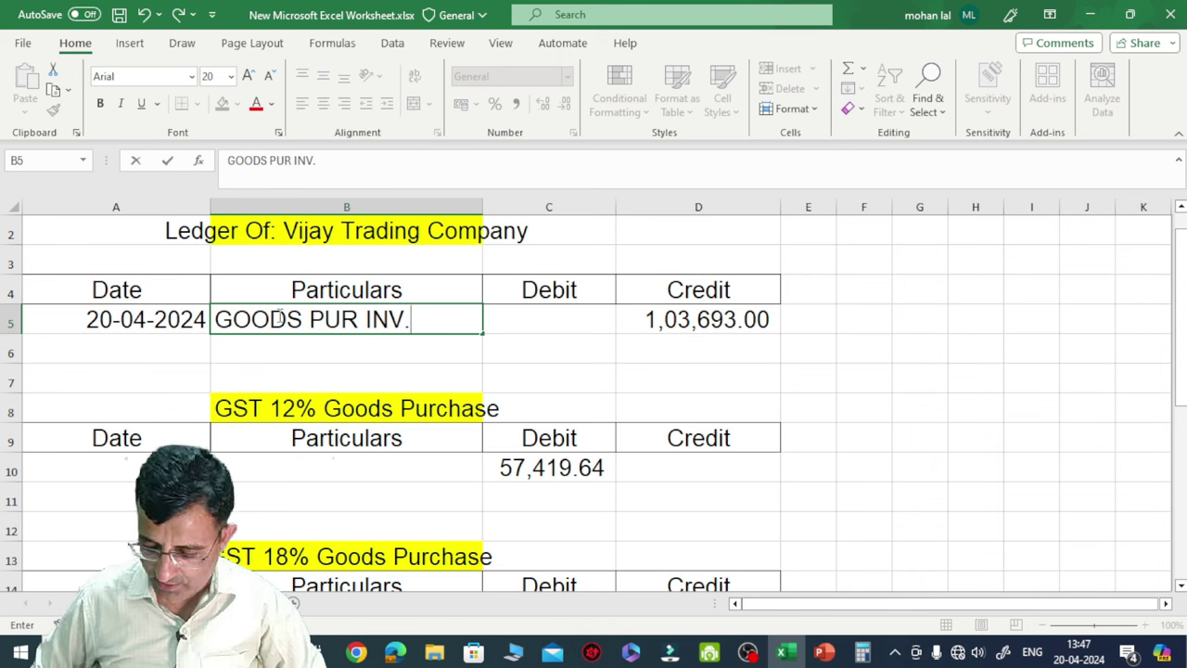
{"action": "type", "text": "357"}
{"action": "key", "text": "Return"}
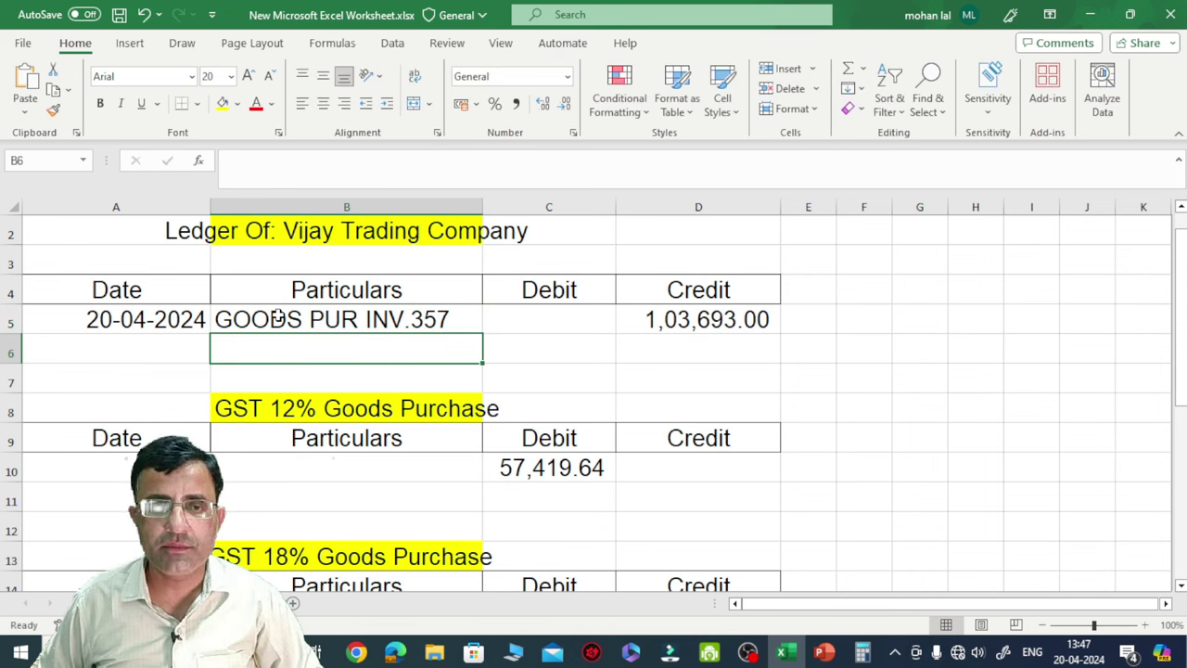
Copy the date from cell A5 into A10 of the GST 12% Goods Purchase ledger.
{"action": "left_click", "coordinate": [277, 318]}
{"action": "key", "text": "Right"}
{"action": "key", "text": "Down"}
{"action": "key", "text": "Down"}
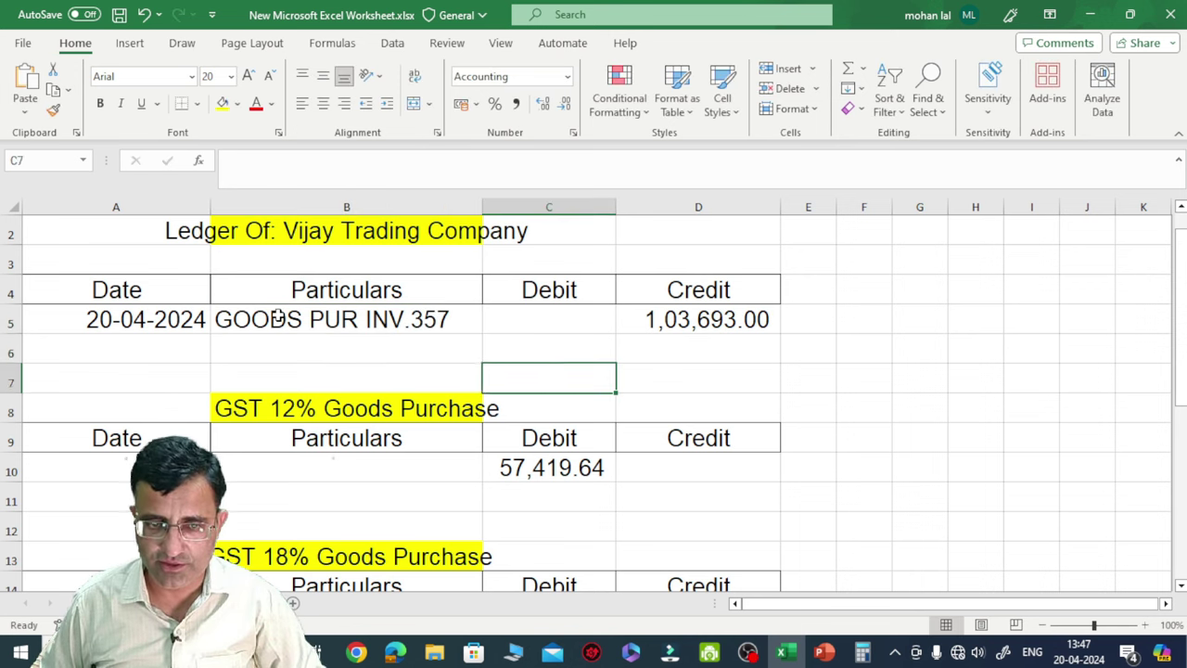
{"action": "key", "text": "Down"}
{"action": "key", "text": "Down"}
{"action": "key", "text": "Down"}
{"action": "key", "text": "Left"}
{"action": "key", "text": "Left"}
{"action": "key", "text": "Up"}
{"action": "key", "text": "Up"}
{"action": "key", "text": "Up"}
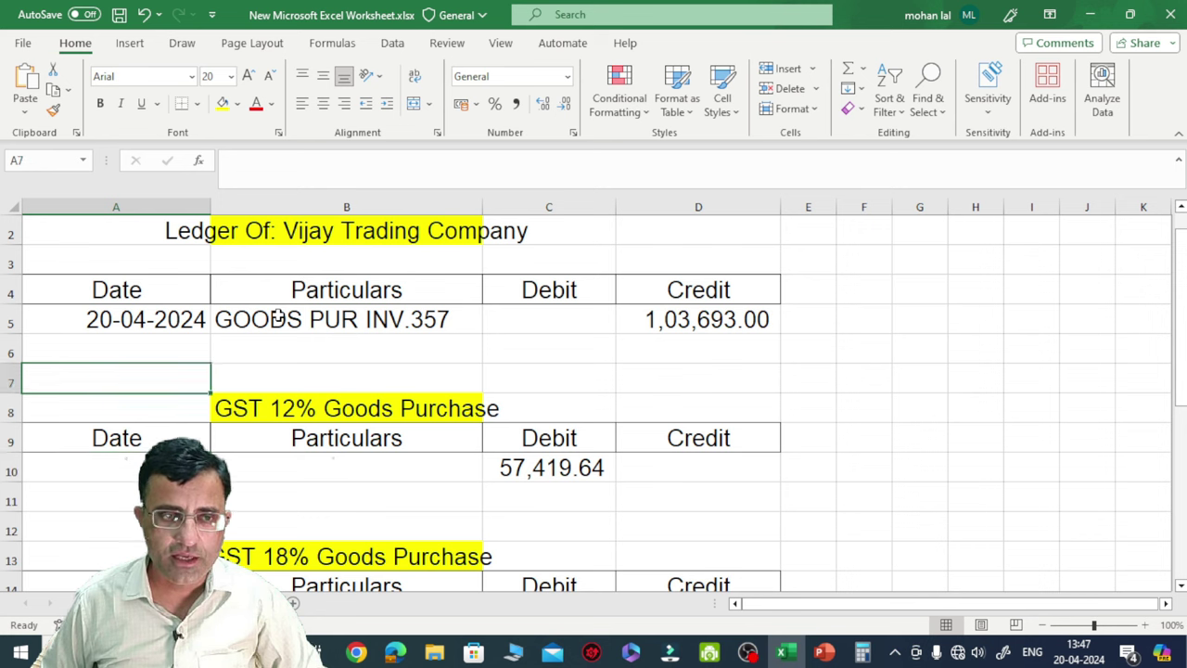
{"action": "key", "text": "Up"}
{"action": "key", "text": "Up"}
{"action": "key", "text": "ctrl+c"}
{"action": "key", "text": "Down"}
{"action": "key", "text": "Down"}
{"action": "key", "text": "Down"}
{"action": "key", "text": "Down"}
{"action": "key", "text": "Down"}
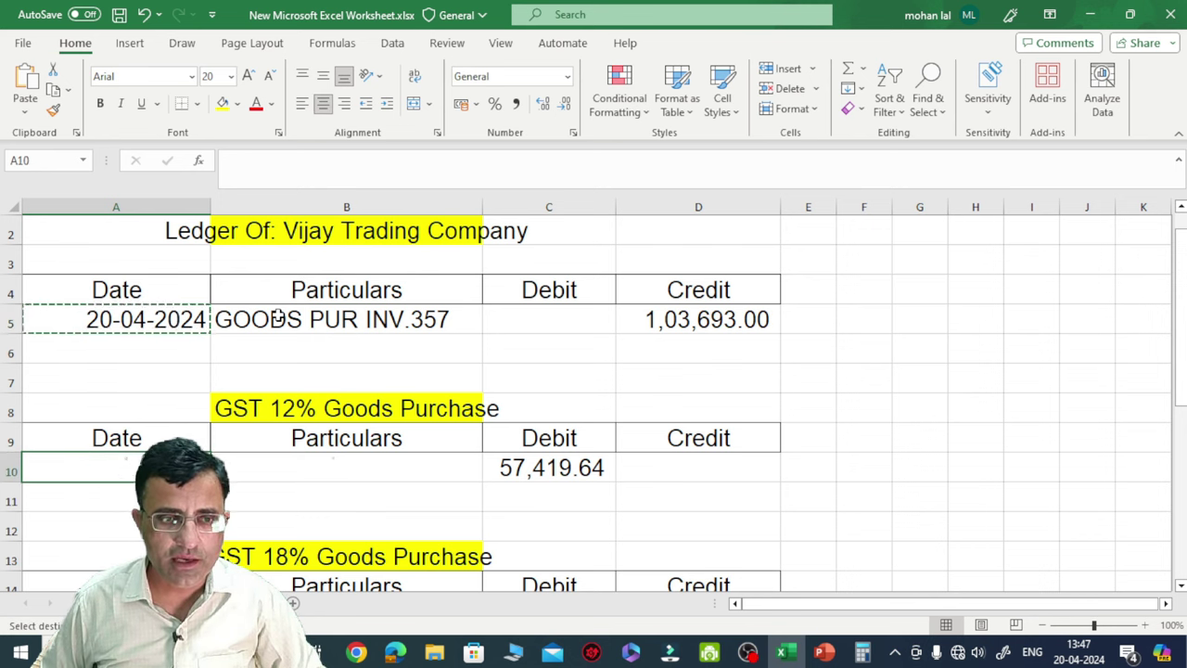
{"action": "key", "text": "Return"}
Enter VTC INV 357 as the Particulars in cell B10 of the GST 12% Goods Purchase ledger.
{"action": "key", "text": "Right"}
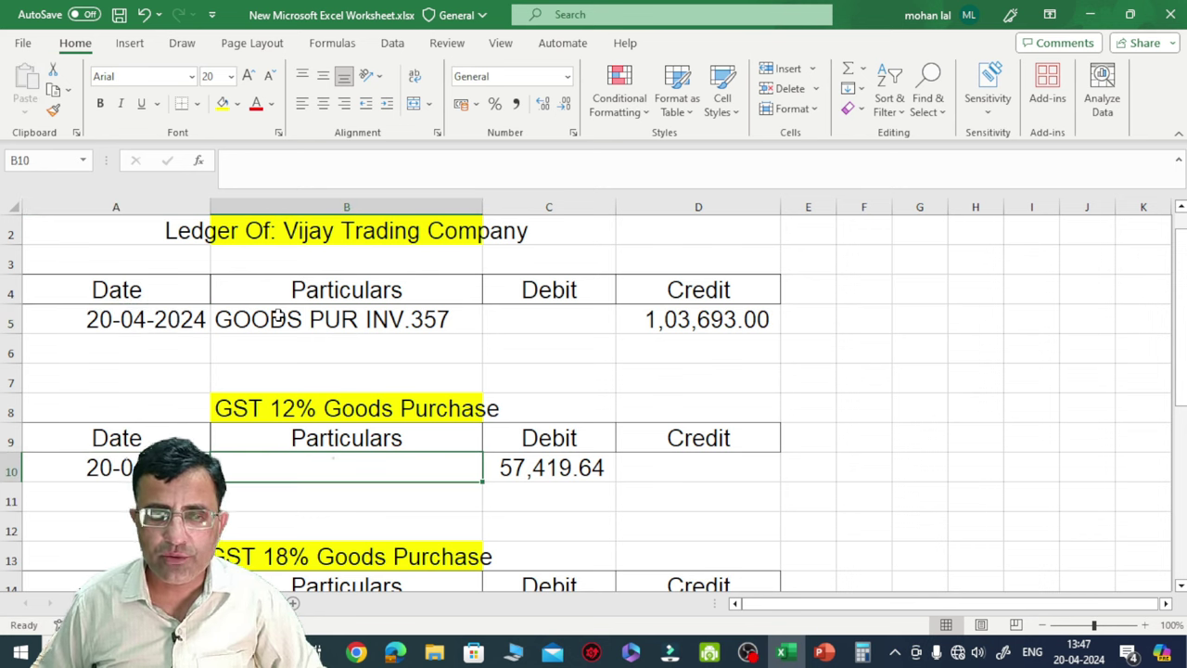
{"action": "key", "text": "Right"}
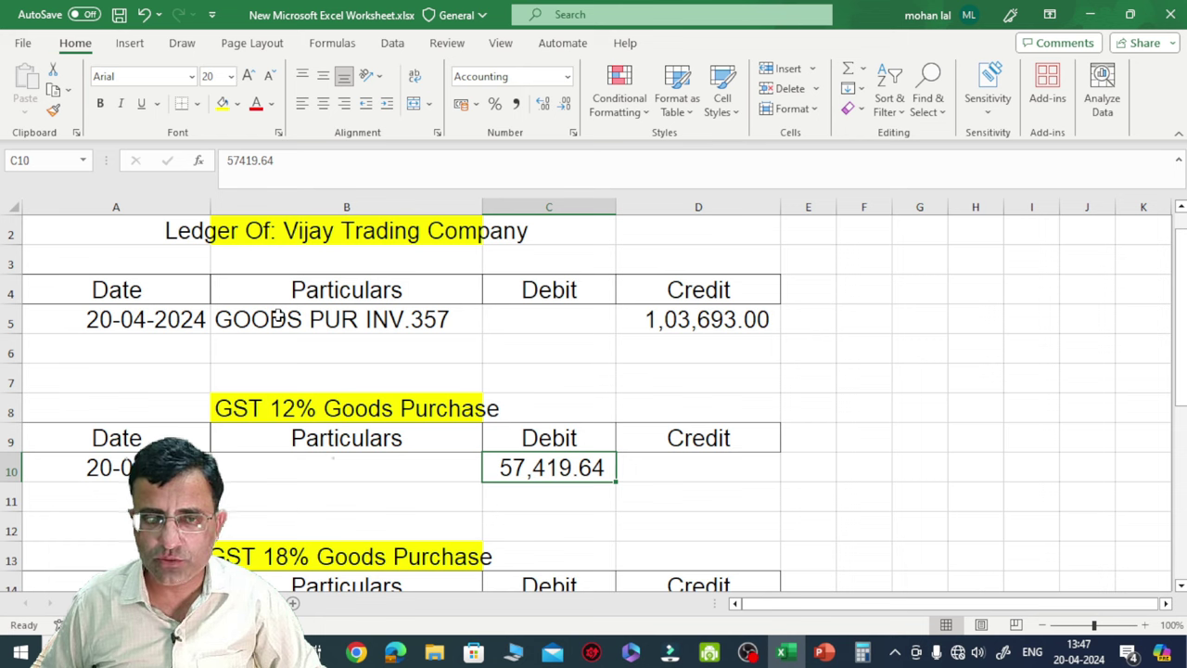
{"action": "key", "text": "Left"}
{"action": "type", "text": "VT"}
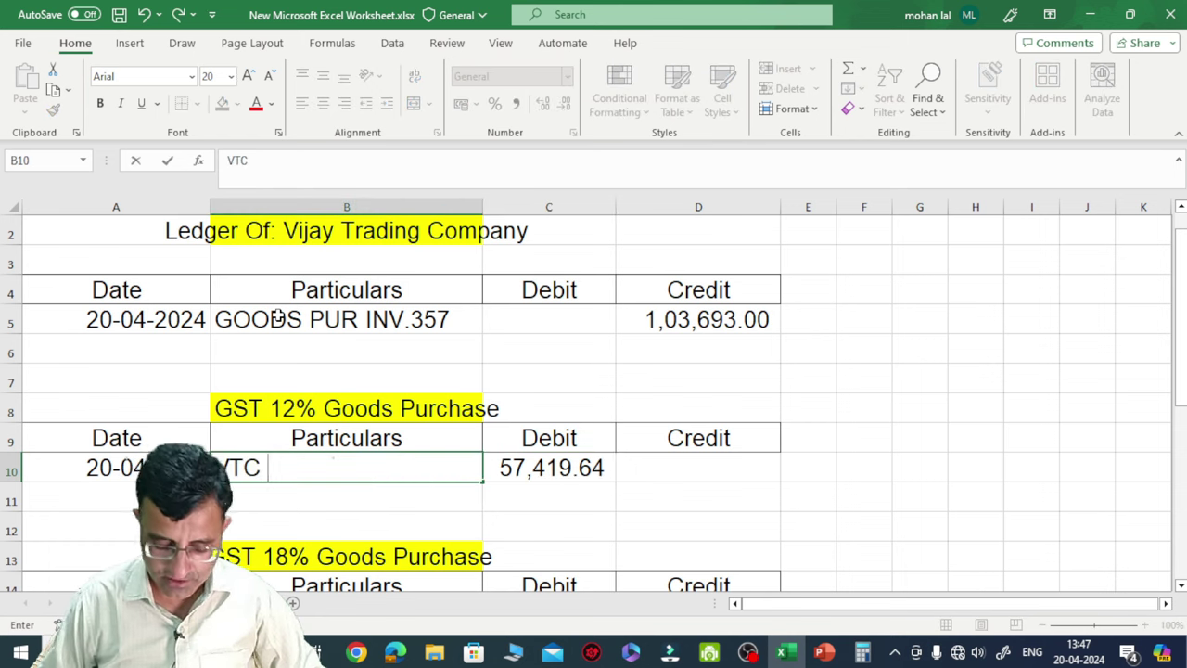
{"action": "type", "text": "C INV 35"}
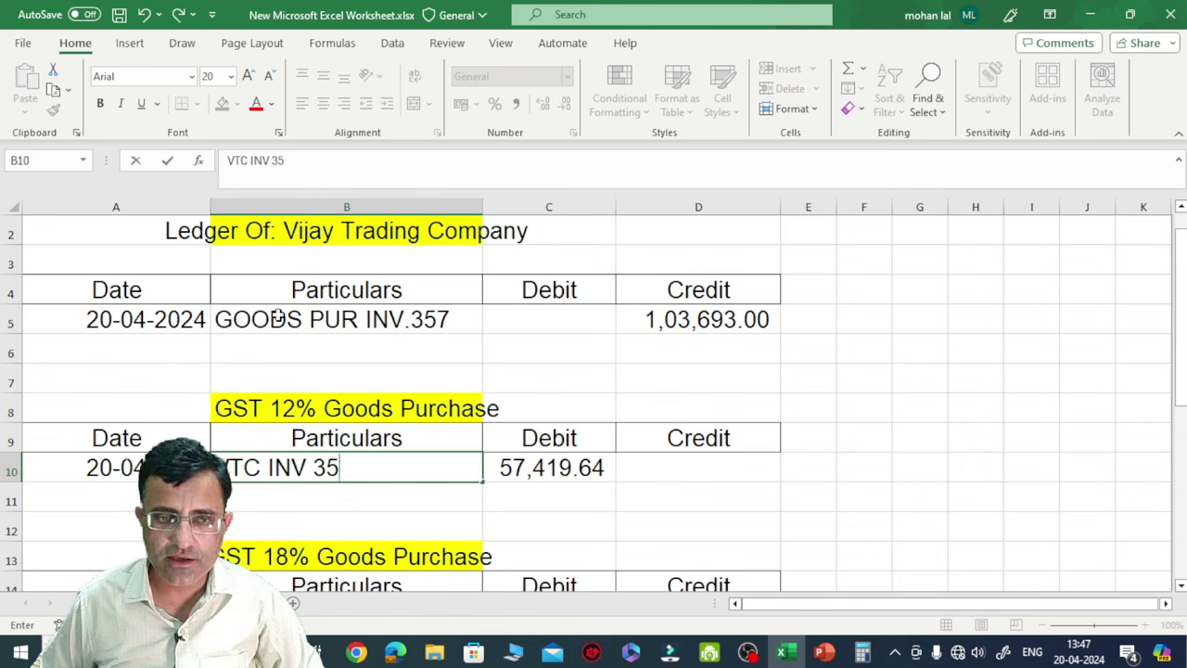
{"action": "key", "text": "Return"}
Enter VTC INV 357 as the Particulars in cell B15 of the GST 18% Goods Purchase ledger.
{"action": "key", "text": "Down"}
{"action": "key", "text": "Down"}
{"action": "key", "text": "Down"}
{"action": "key", "text": "Down"}
{"action": "key", "text": "Down"}
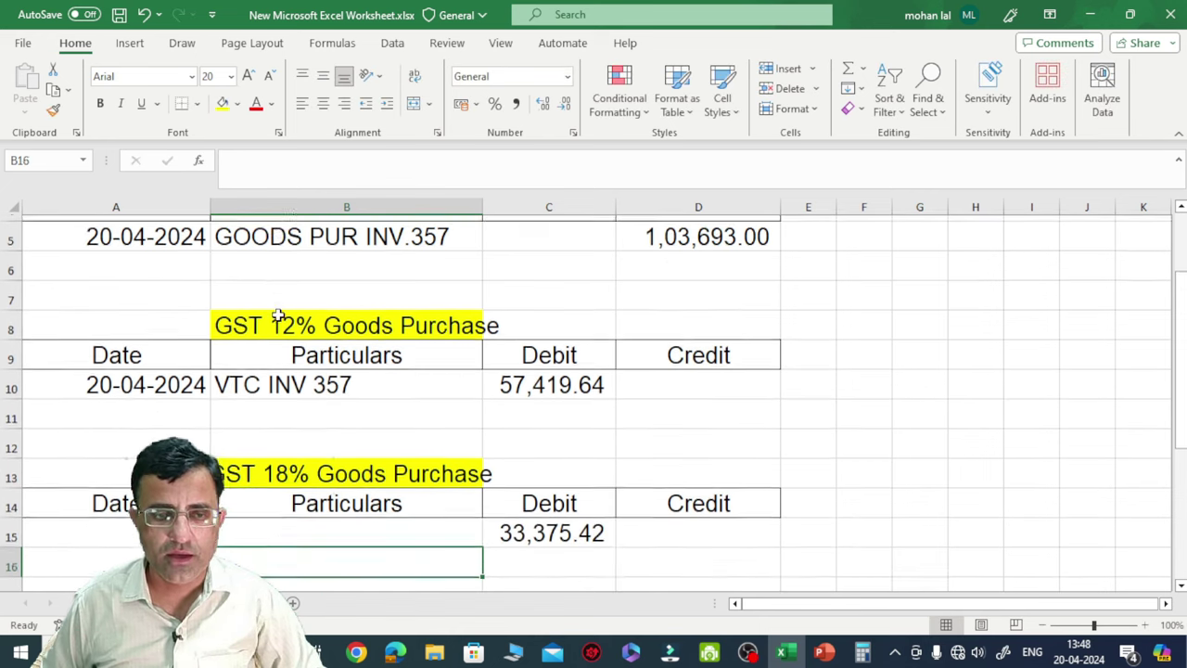
{"action": "key", "text": "Up"}
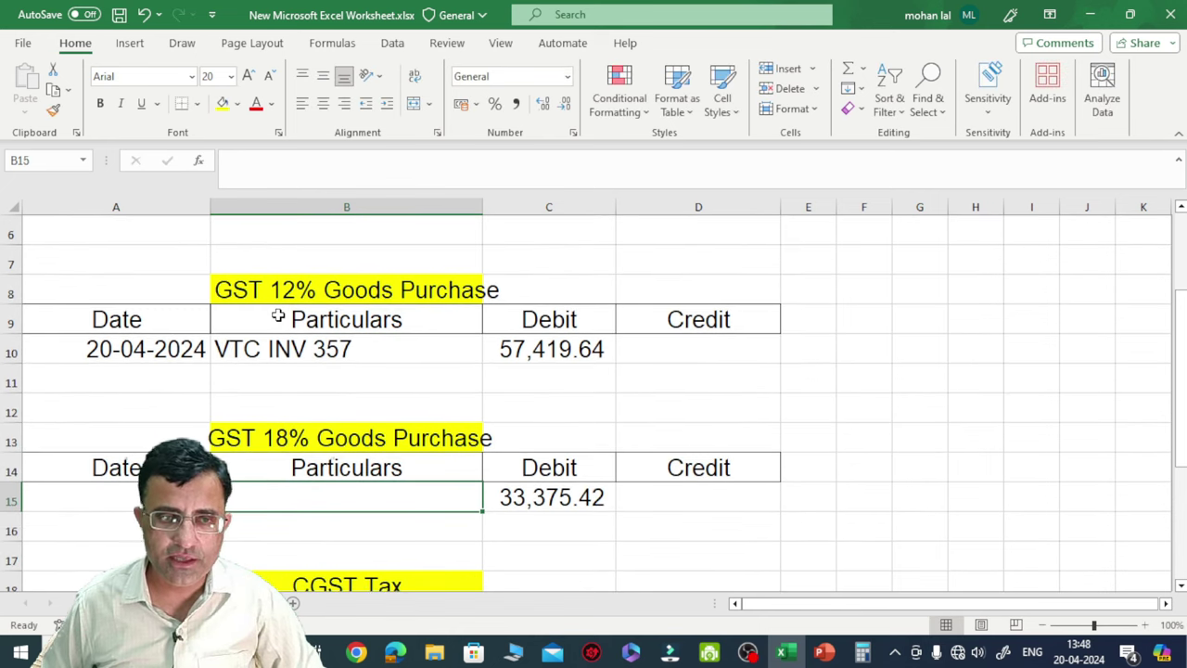
{"action": "type", "text": "VT"}
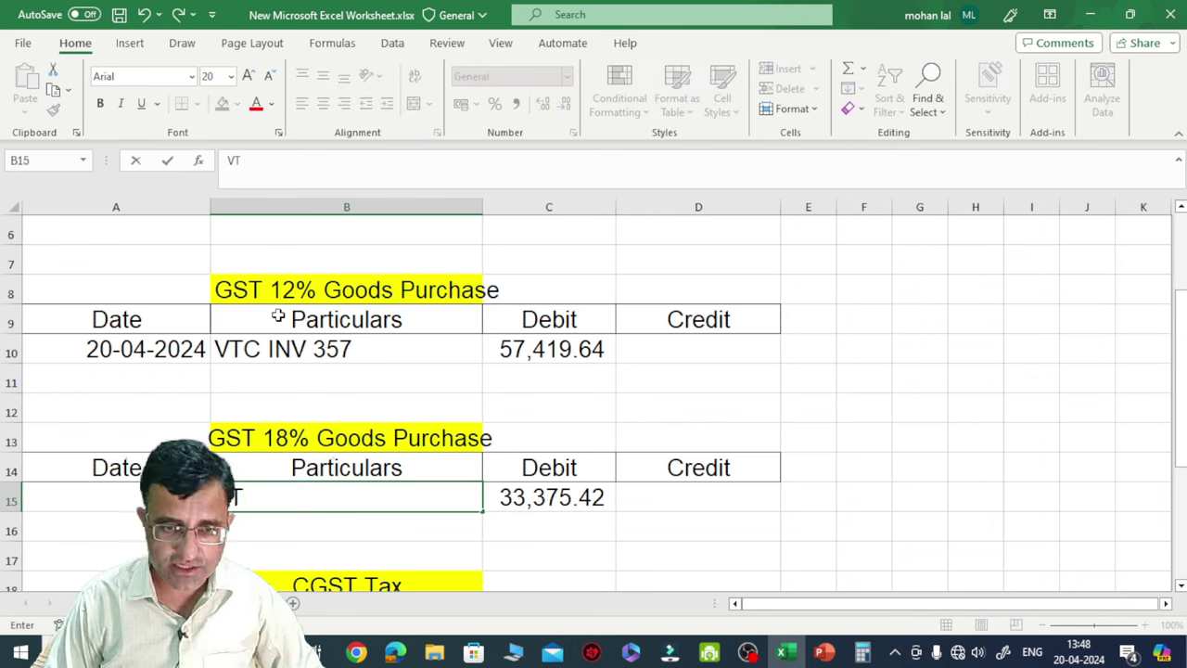
{"action": "type", "text": "C I"}
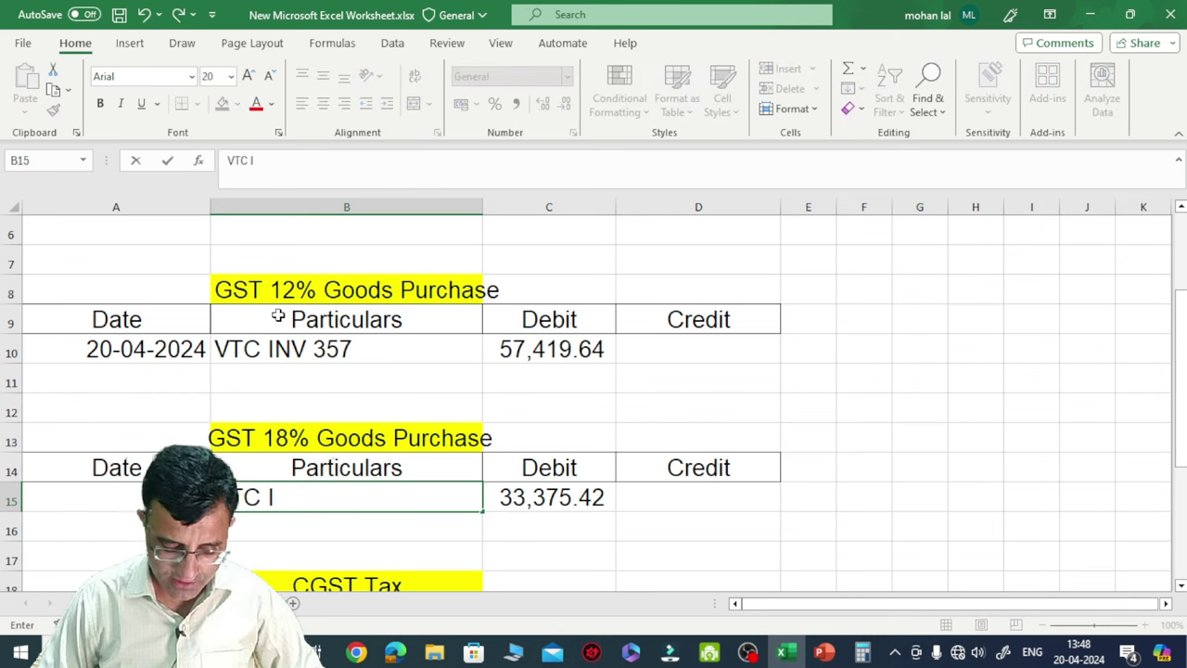
{"action": "type", "text": "NV 357"}
{"action": "key", "text": "Return"}
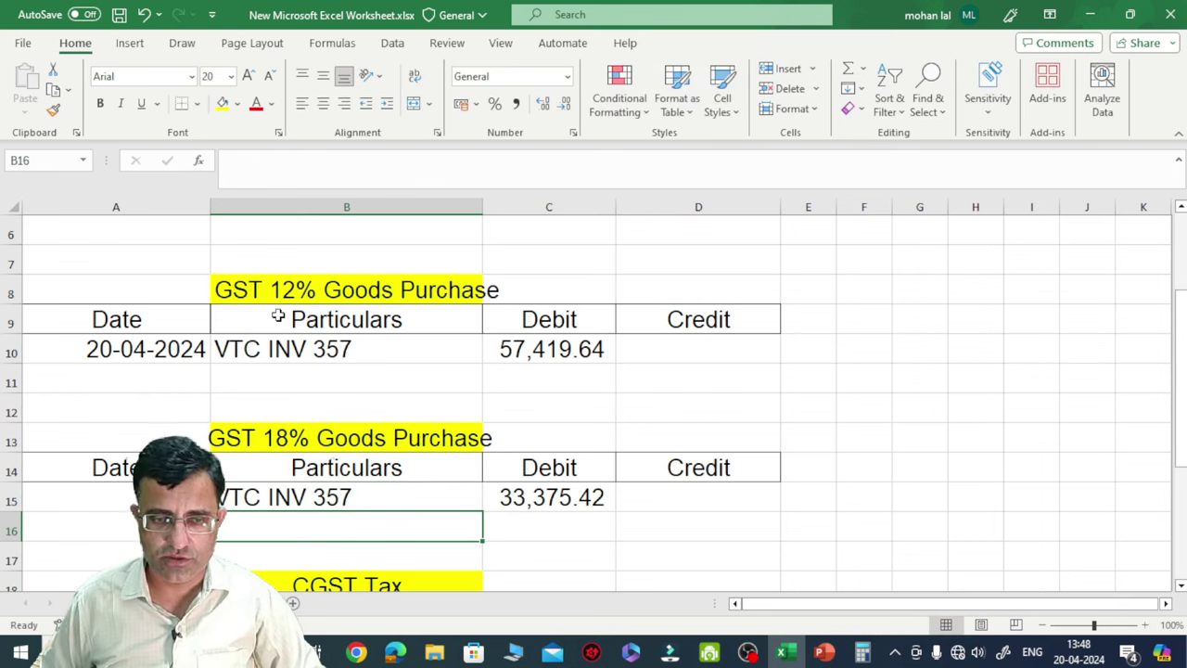
Copy the Particulars entry from B15 into cell B20 of the CGST Tax ledger.
{"action": "key", "text": "Up"}
{"action": "key", "text": "ctrl+c"}
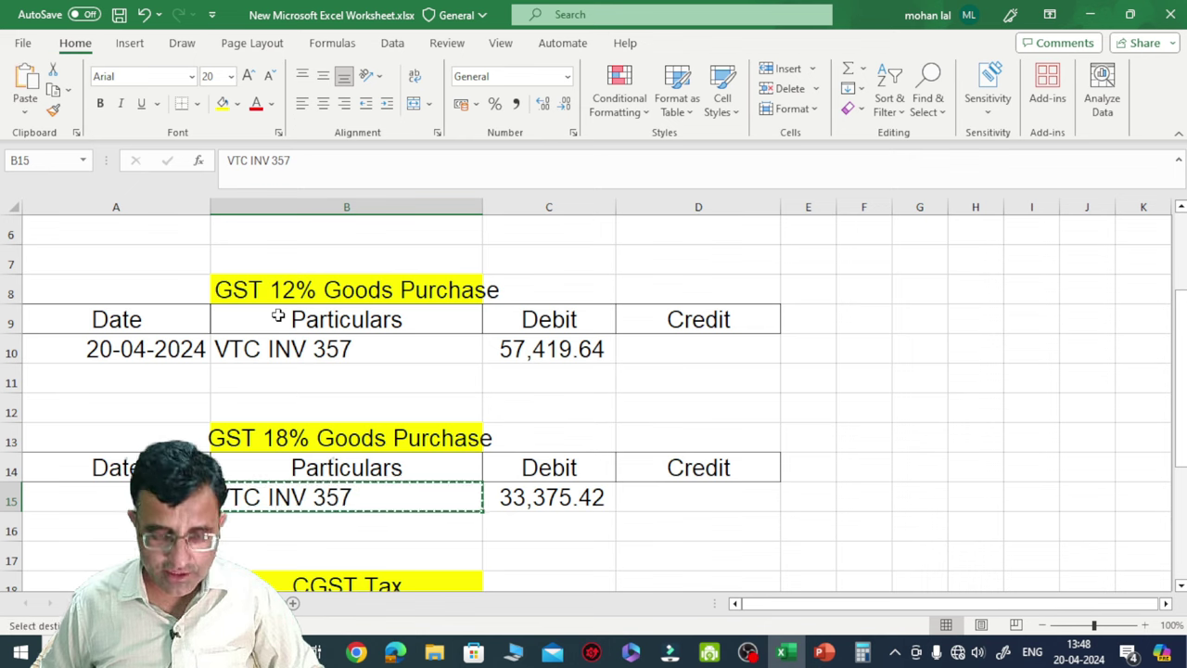
{"action": "key", "text": "Down"}
{"action": "key", "text": "Down"}
{"action": "key", "text": "Down"}
{"action": "key", "text": "Down"}
{"action": "key", "text": "Down"}
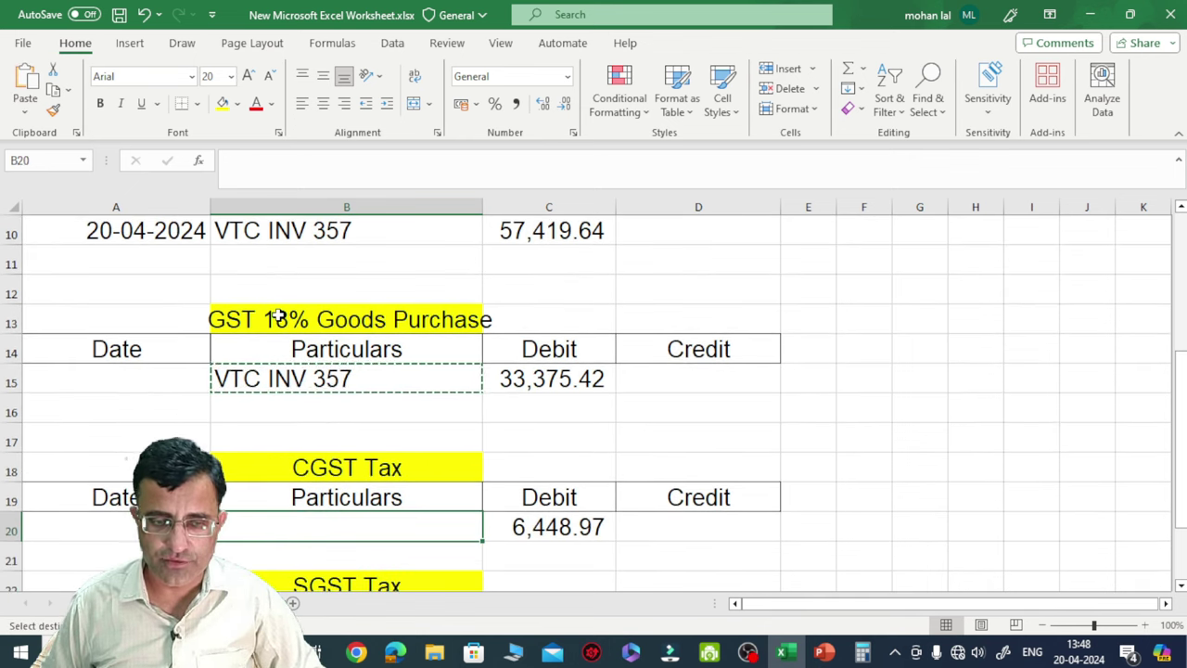
{"action": "key", "text": "ctrl+v"}
Paste the copied Particulars entry into cell B24 of the SGST Tax ledger.
{"action": "key", "text": "Down"}
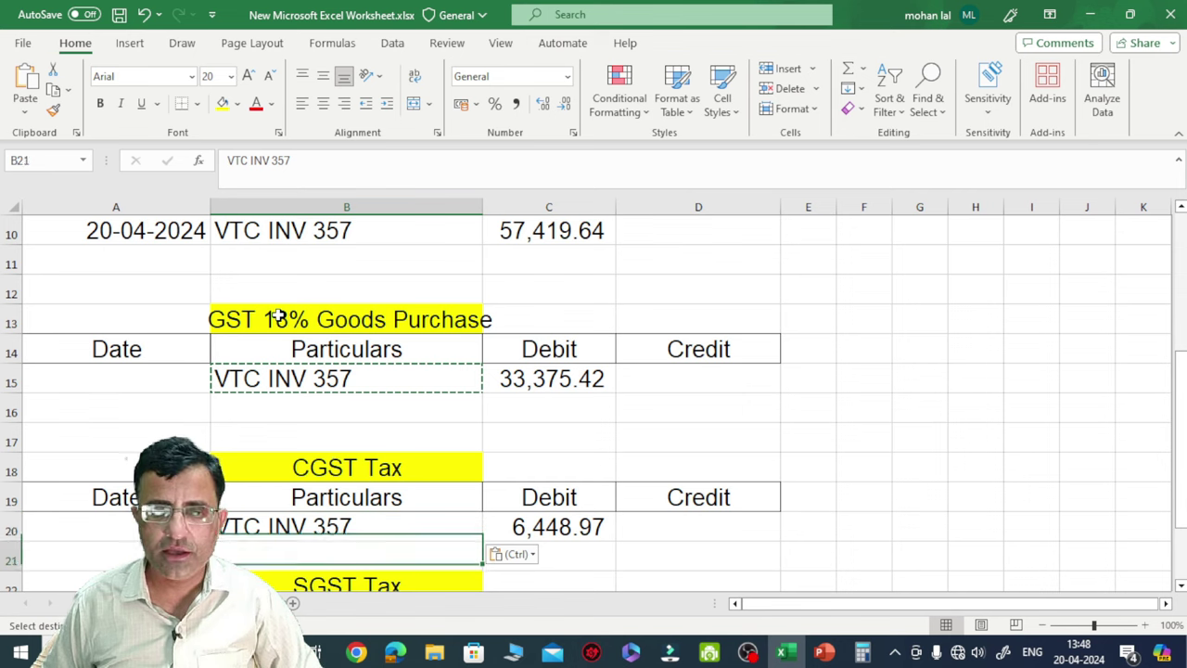
{"action": "key", "text": "Down"}
{"action": "key", "text": "Down"}
{"action": "key", "text": "Down"}
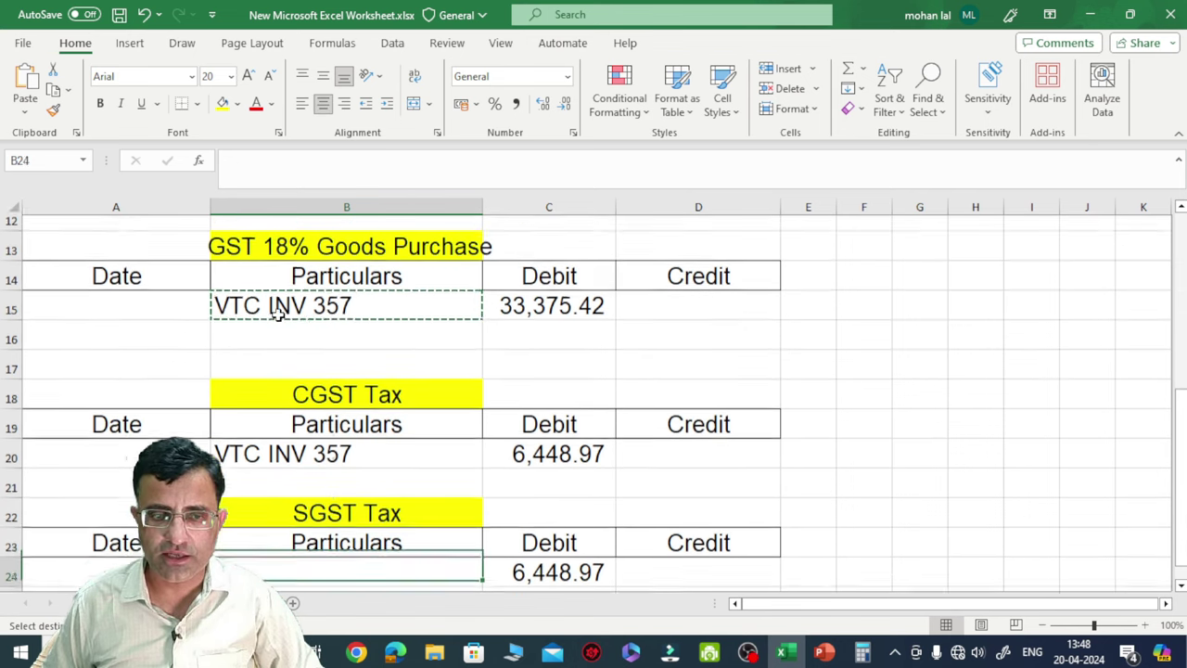
{"action": "key", "text": "ctrl+v"}
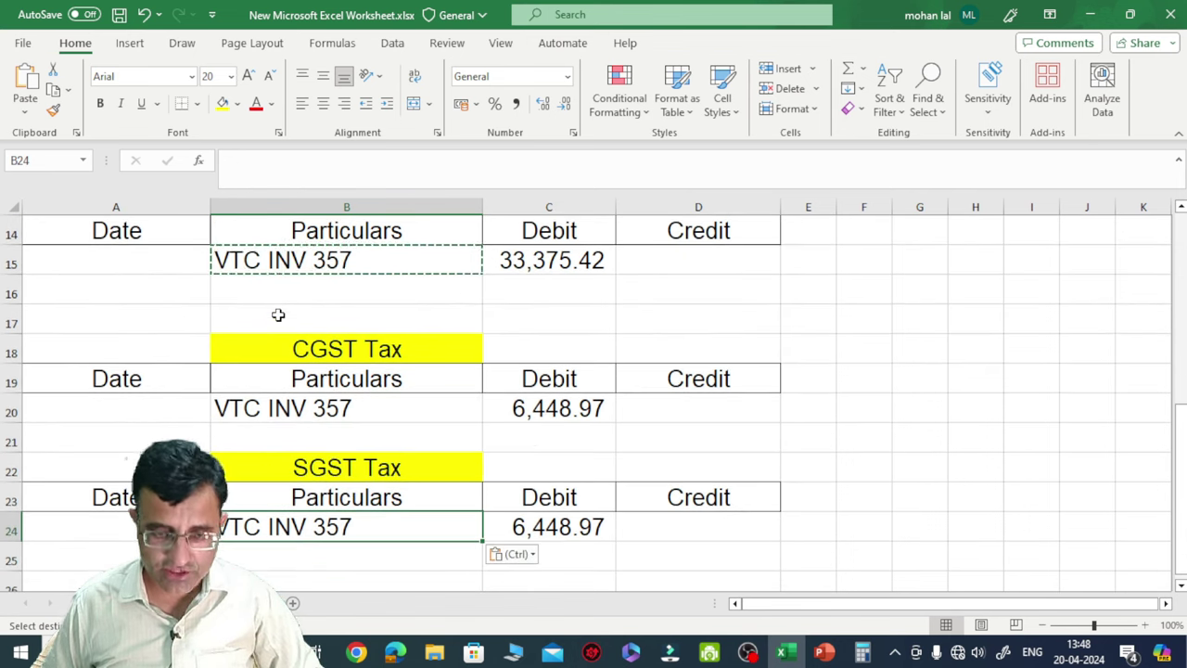
Review the posted rows from the SGST Tax ledger back up to Vijay Trading Company's ledger.
{"action": "key", "text": "Right"}
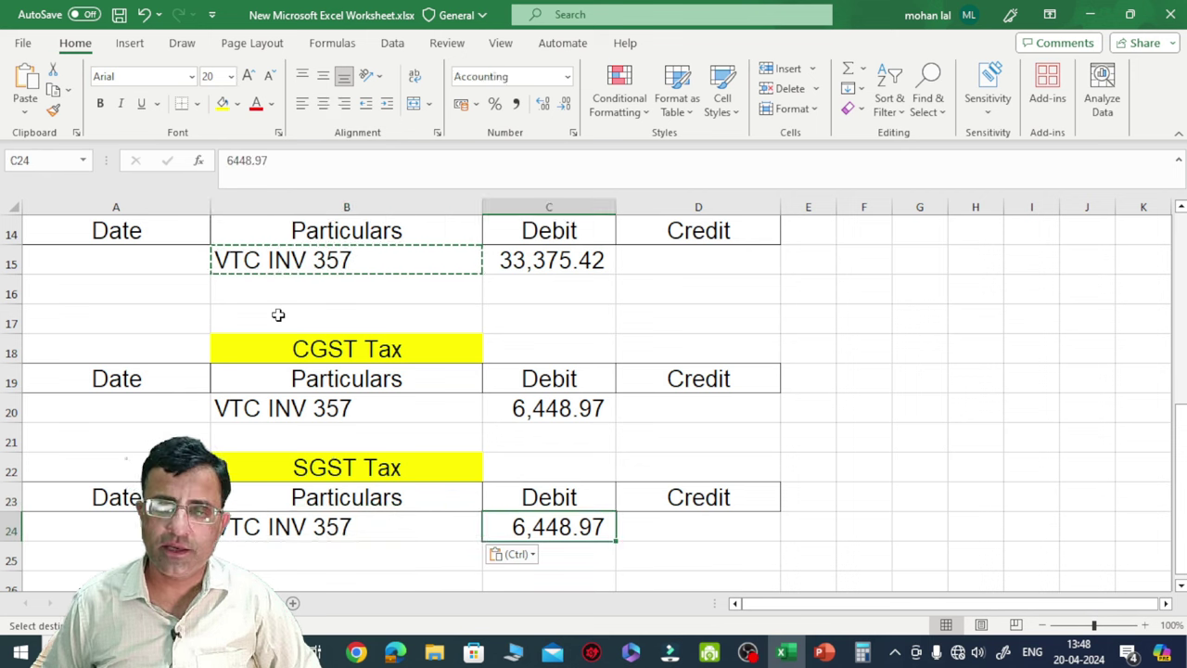
{"action": "key", "text": "Left"}
{"action": "key", "text": "Left"}
{"action": "key", "text": "Right"}
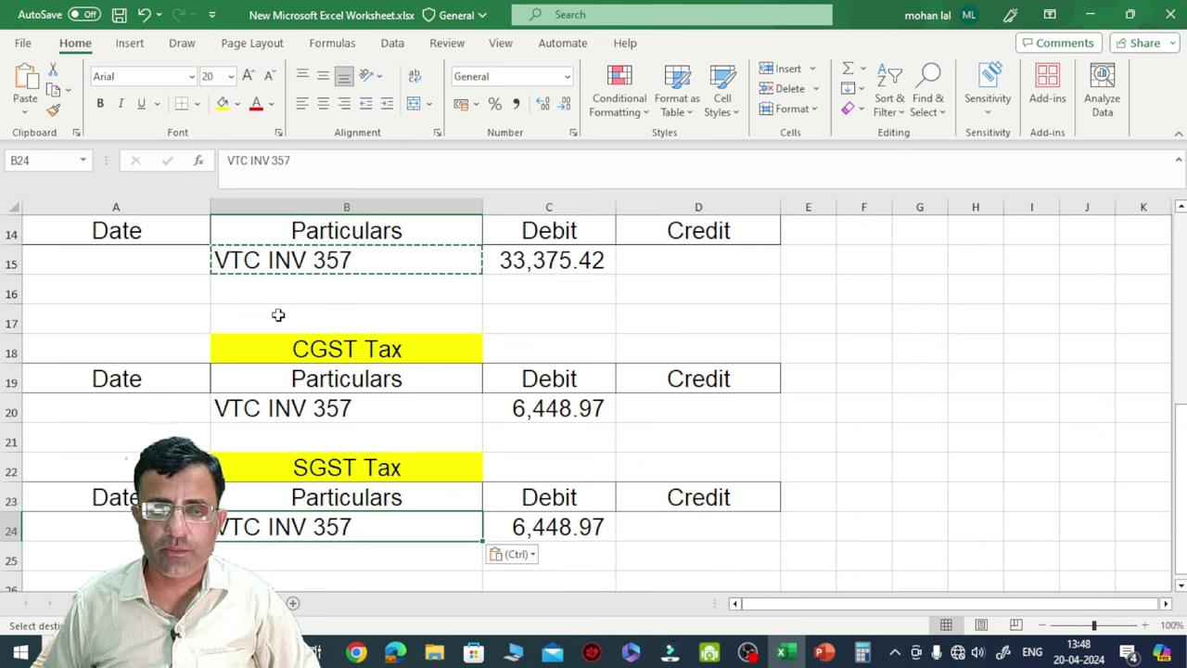
{"action": "key", "text": "Right"}
{"action": "key", "text": "Left"}
{"action": "key", "text": "Left"}
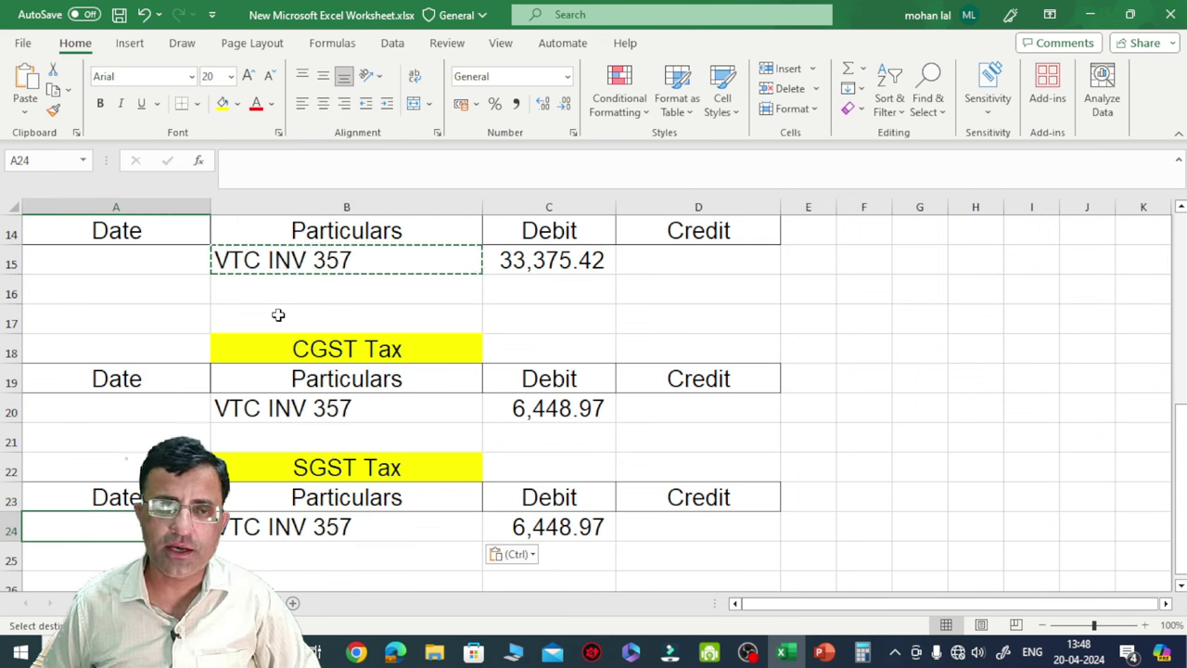
{"action": "scroll", "coordinate": [260, 308], "scroll_direction": "up", "scroll_amount": 2}
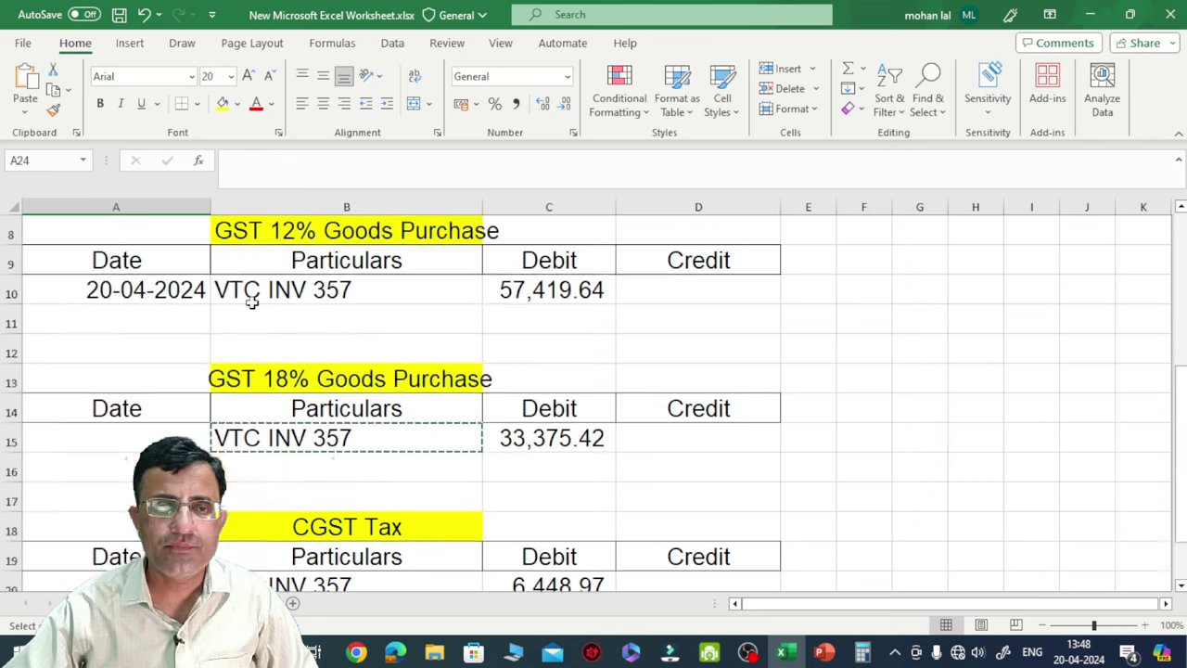
{"action": "scroll", "coordinate": [251, 302], "scroll_direction": "up", "scroll_amount": 1}
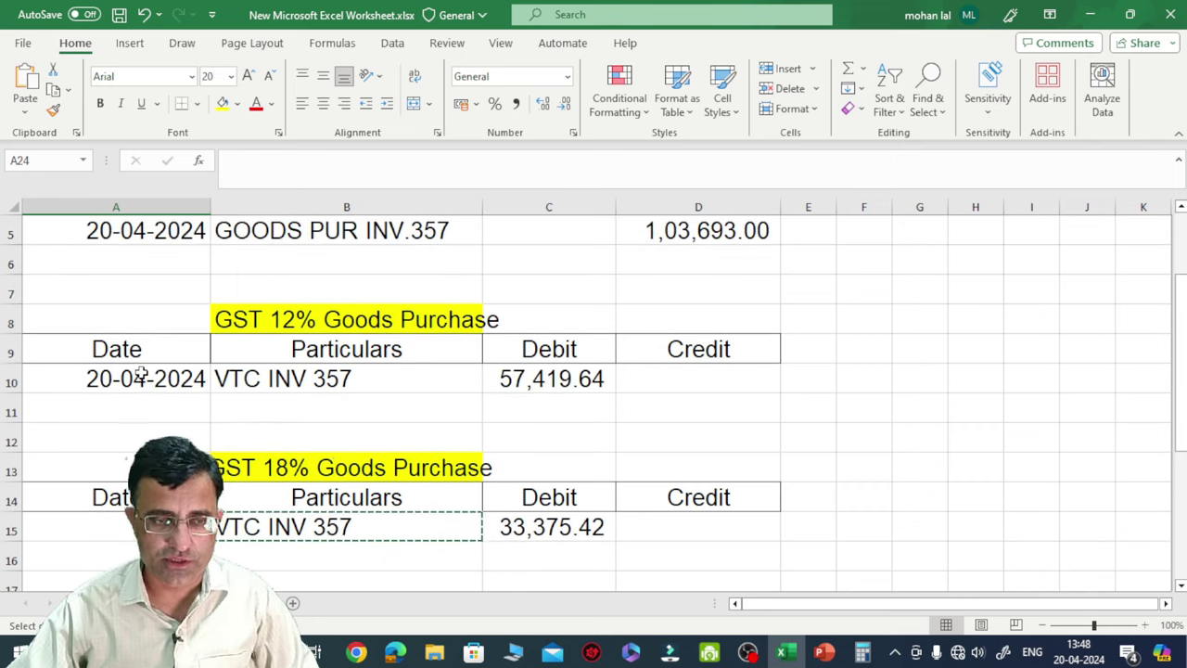
Switch to PowerPoint and go from the journal entry slide to the topic list on slide 1.
{"action": "left_click", "coordinate": [823, 652]}
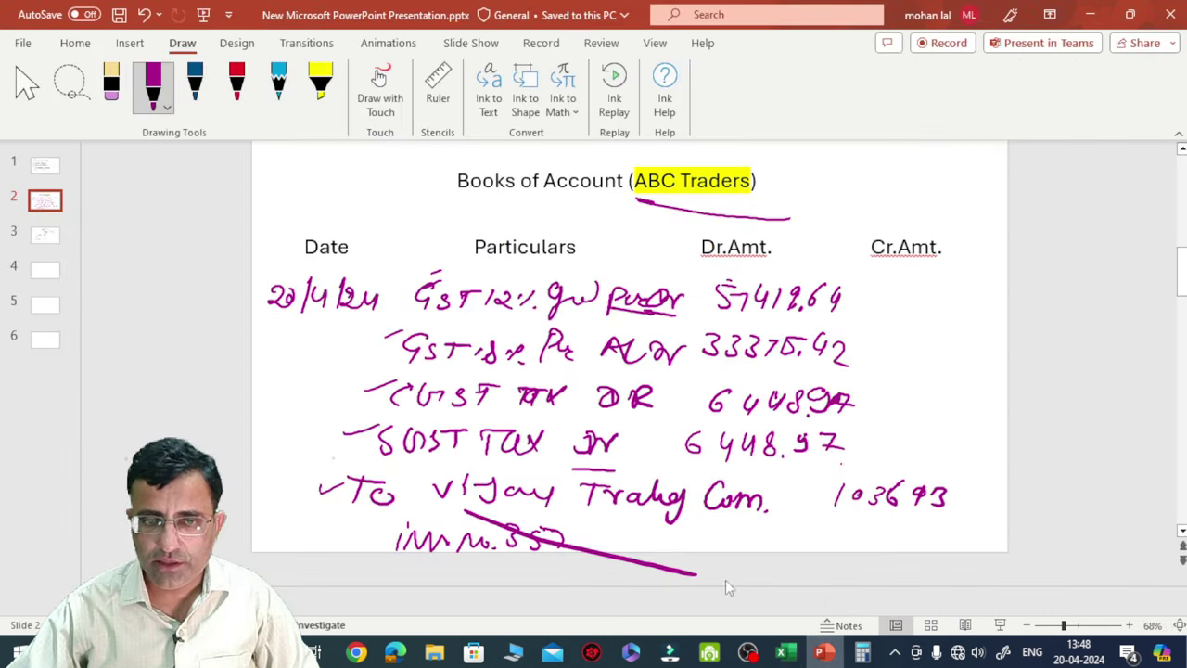
{"action": "left_click", "coordinate": [44, 165]}
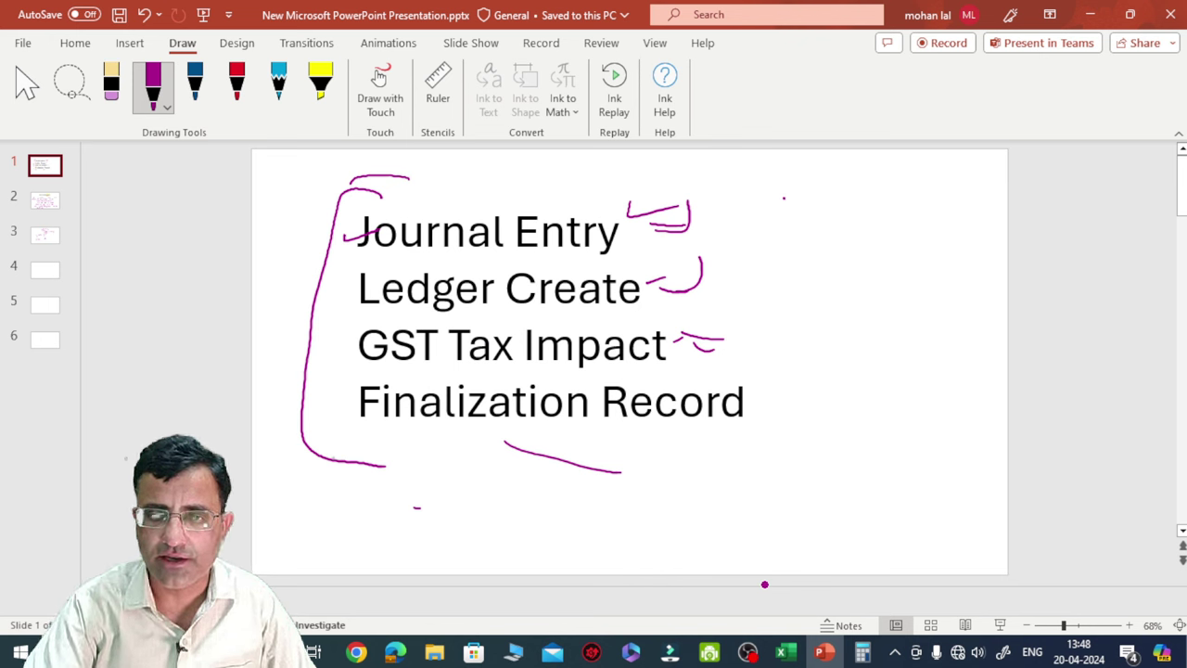
{"action": "left_click", "coordinate": [683, 240]}
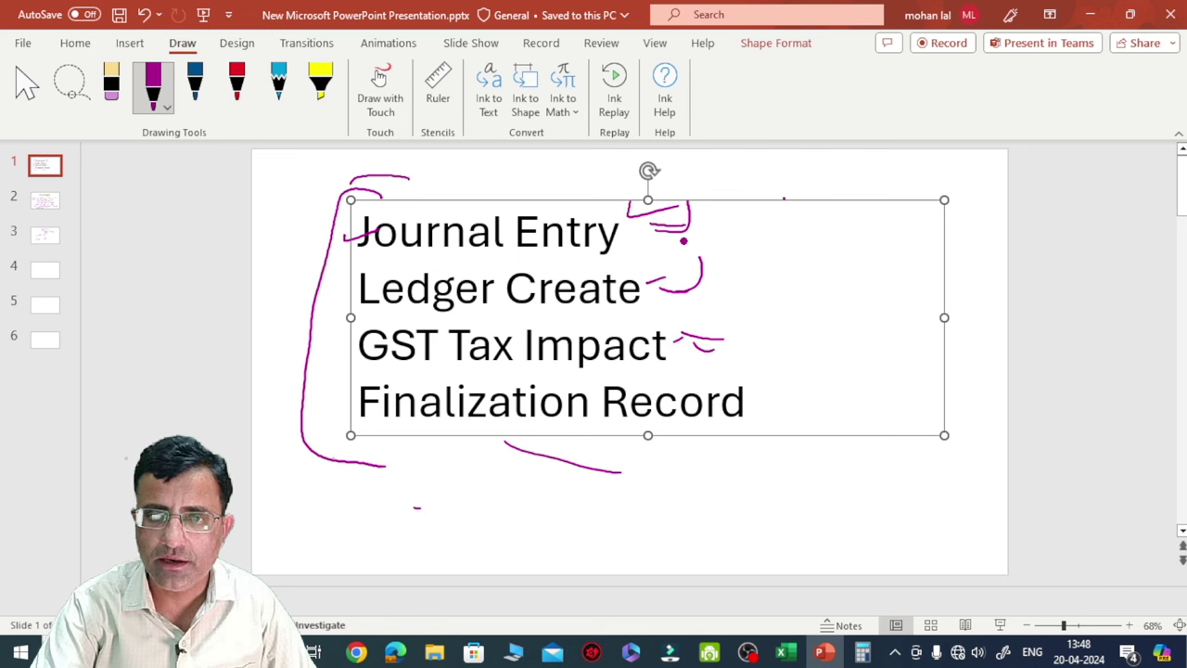
{"action": "key", "text": "Escape"}
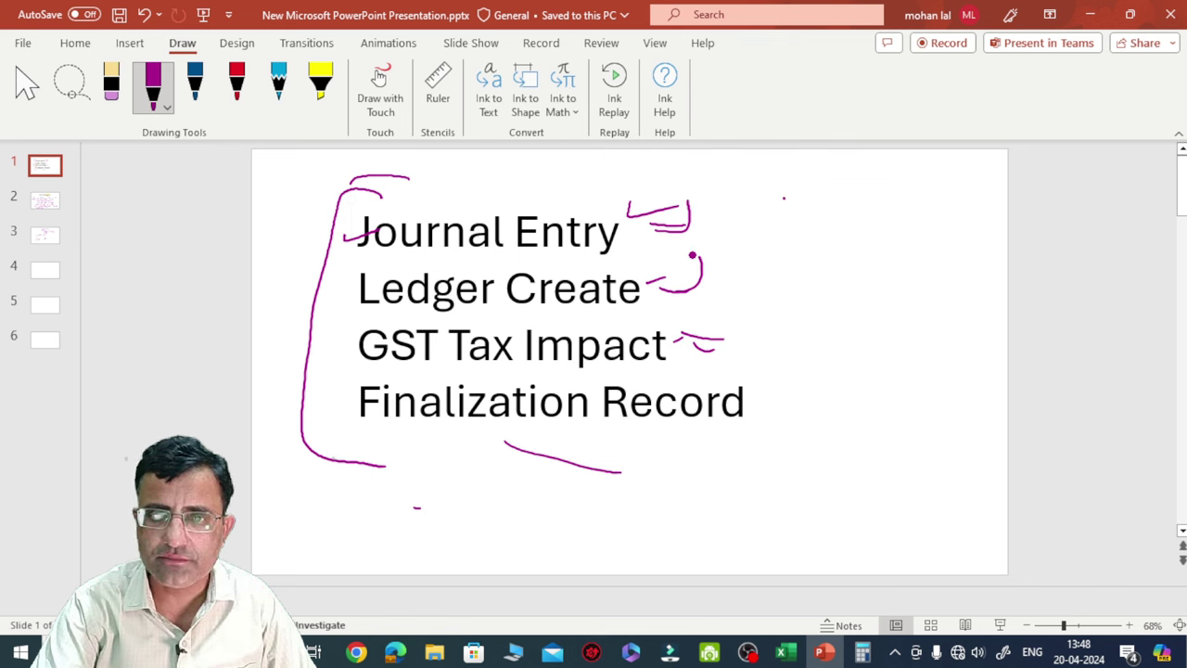
{"action": "left_click", "coordinate": [154, 88]}
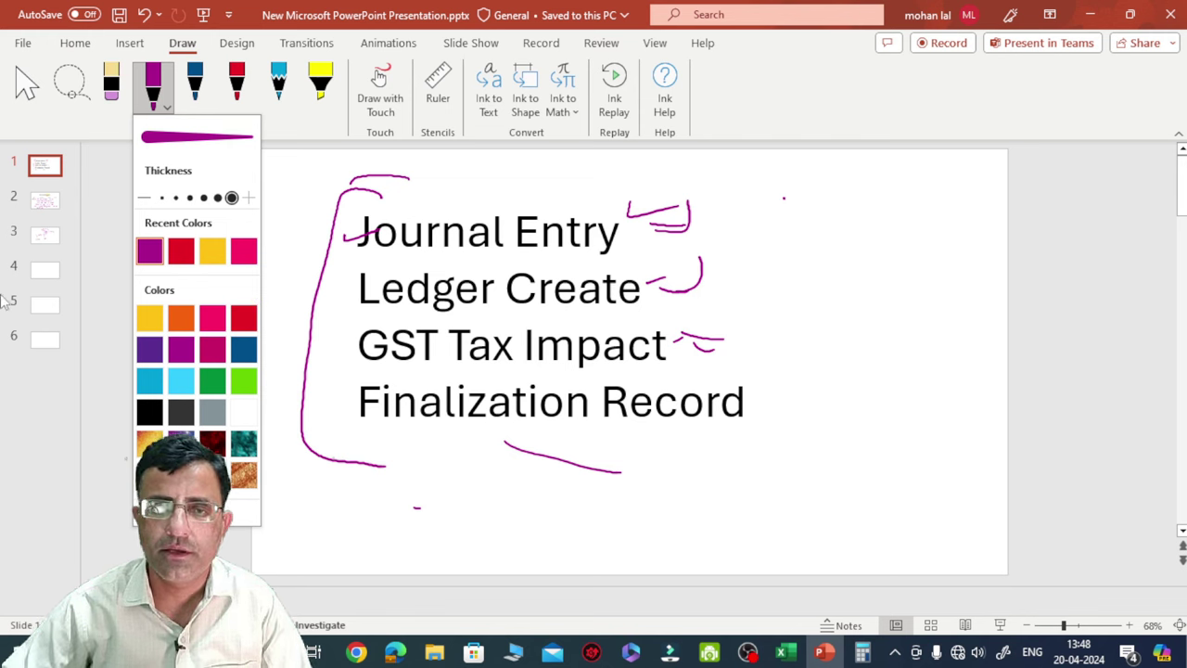
{"action": "left_click", "coordinate": [164, 104]}
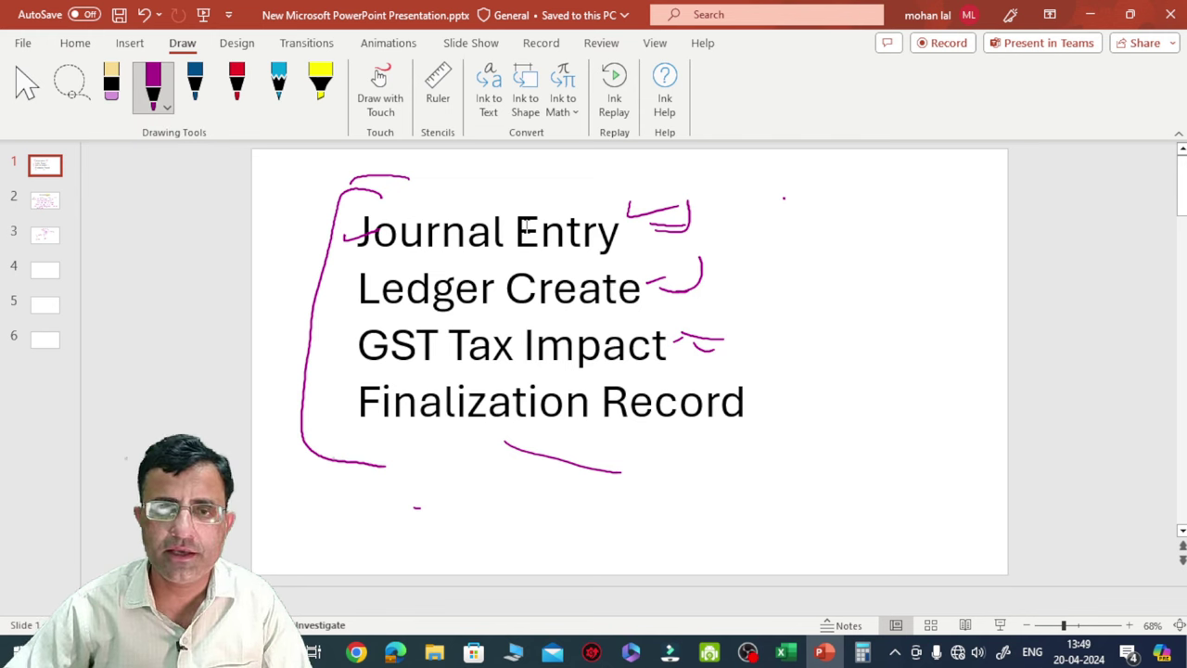
{"action": "left_click", "coordinate": [680, 365]}
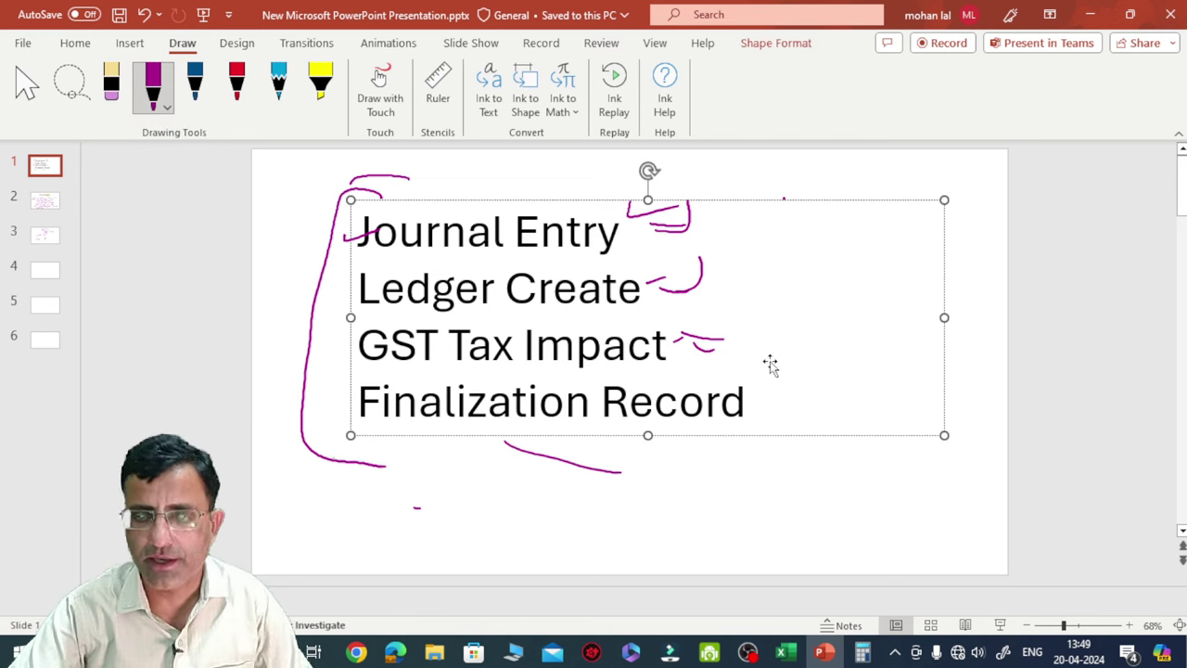
{"action": "key", "text": "Escape"}
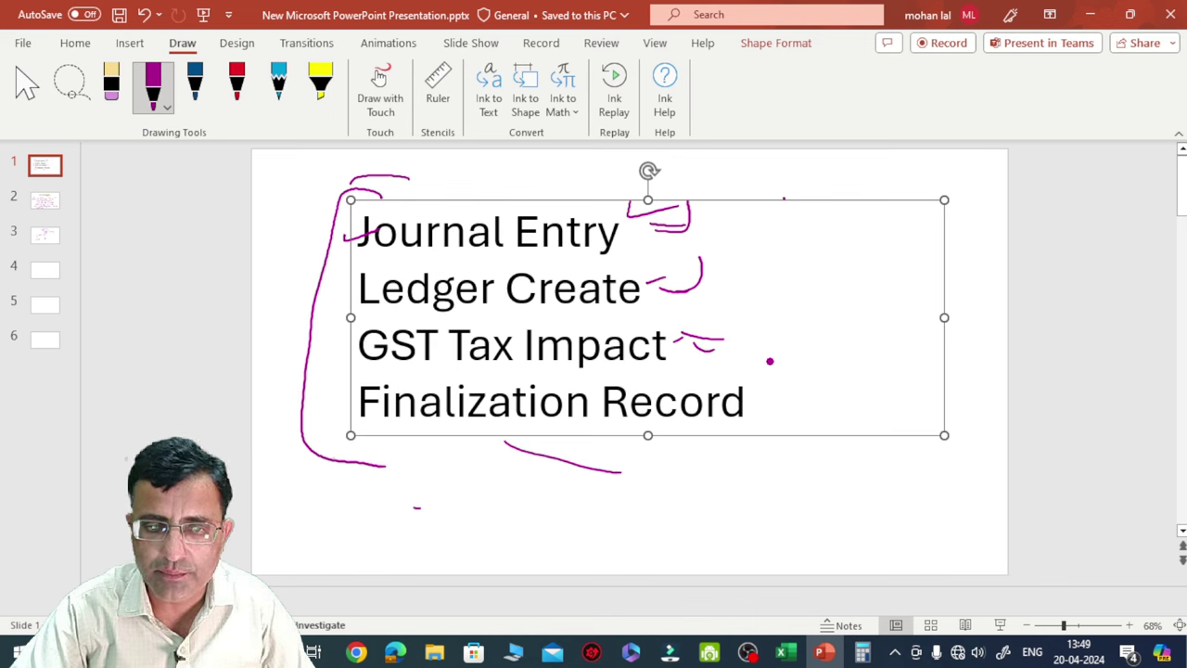
Switch to invoice 357.pdf in Edge and handwrite a short underlined note beside the "pur" annotation near the Billed to block.
{"action": "key", "text": "Escape"}
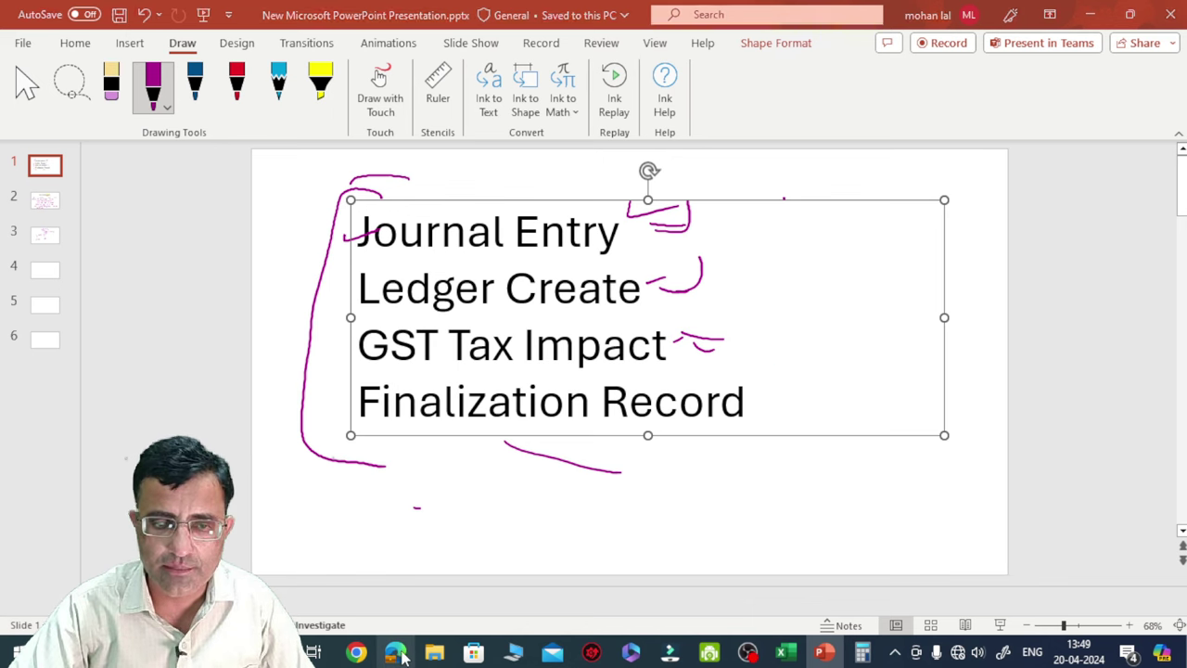
{"action": "left_click", "coordinate": [396, 654]}
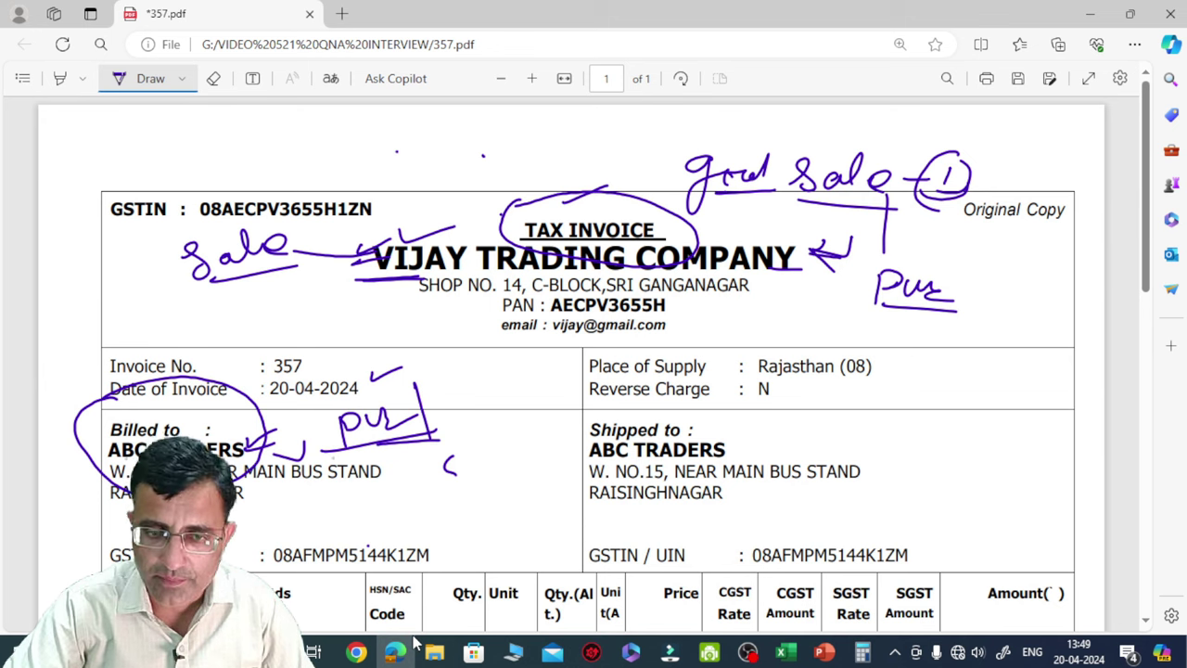
{"action": "mouse_move", "coordinate": [488, 464]}
{"action": "left_mouse_down"}
{"action": "mouse_move", "coordinate": [519, 450]}
{"action": "mouse_move", "coordinate": [529, 469]}
{"action": "left_mouse_up"}
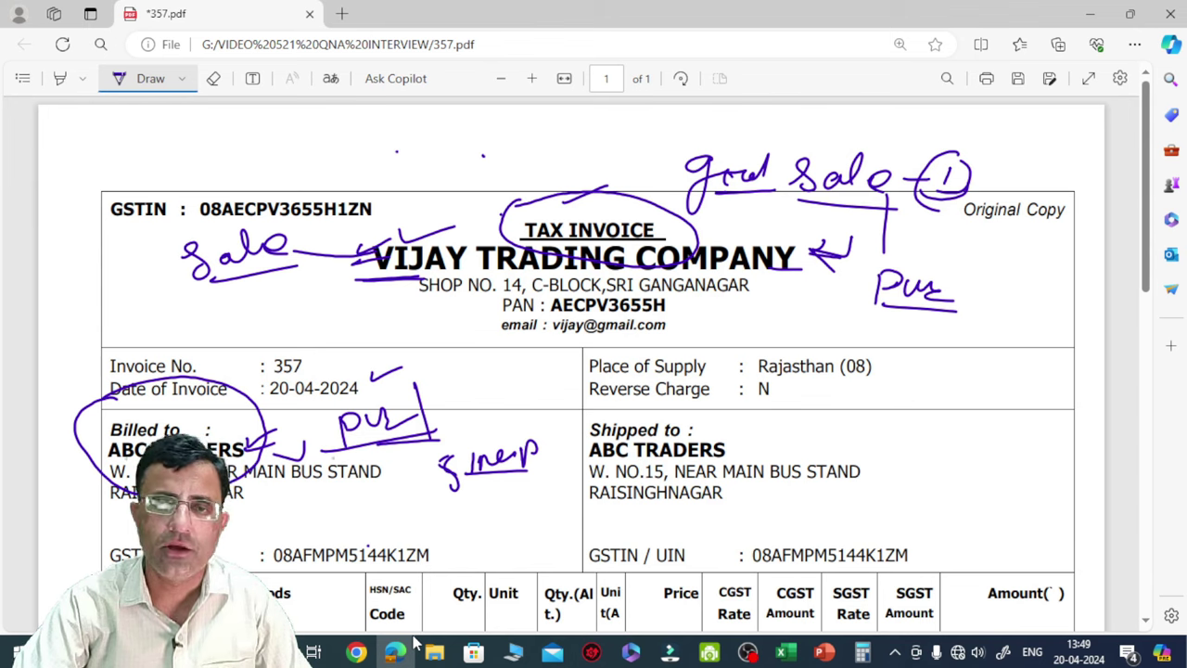
Mark the invoice's grand total with ink lines above and below, and tick the Taxable, CGST and SGST totals in the tax summary.
{"action": "scroll", "coordinate": [437, 498], "scroll_direction": "down", "scroll_amount": 9}
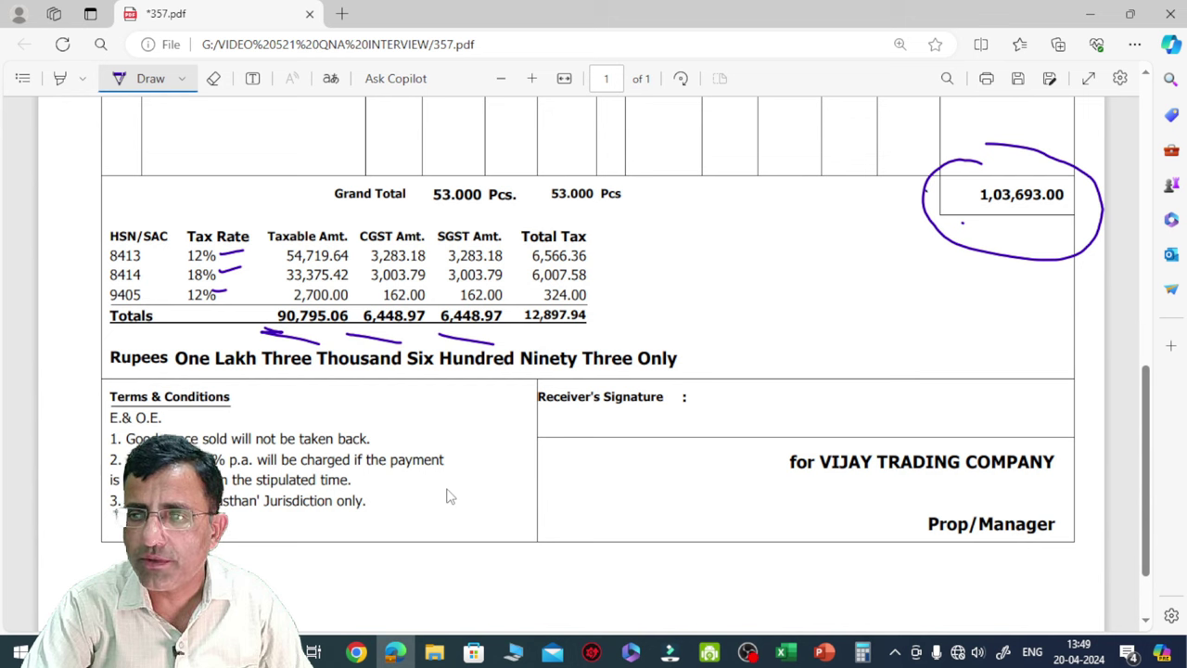
{"action": "left_click_drag", "start_coordinate": [964, 221], "coordinate": [1005, 219]}
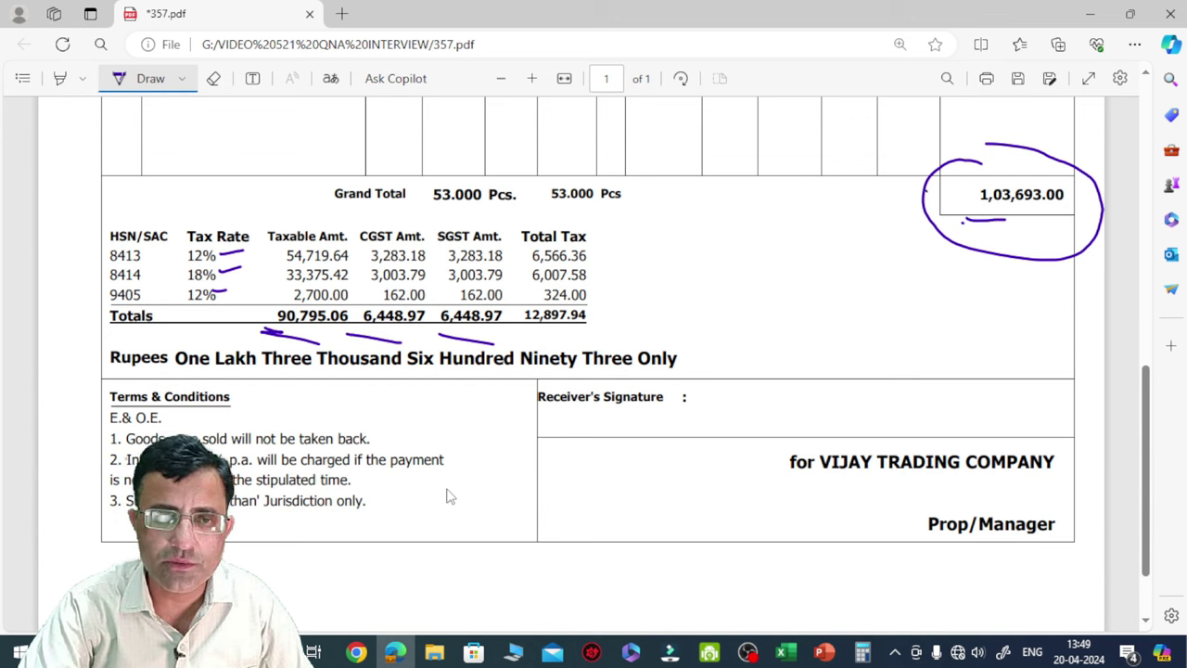
{"action": "left_click_drag", "start_coordinate": [325, 329], "coordinate": [454, 341]}
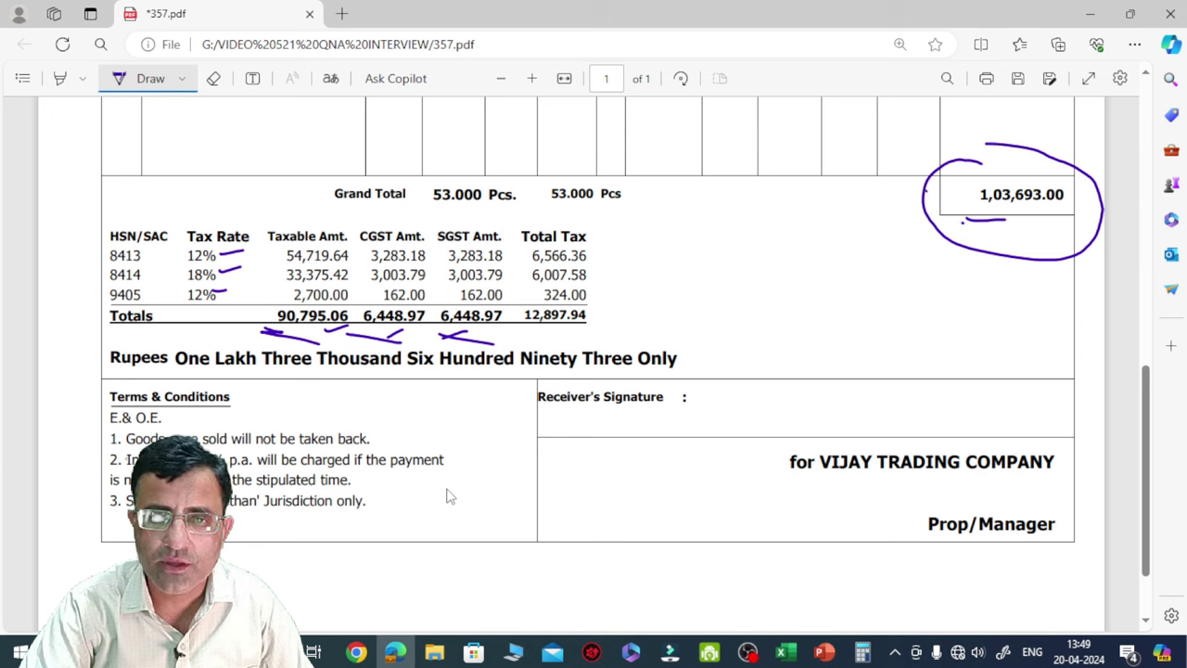
{"action": "left_click_drag", "start_coordinate": [981, 170], "coordinate": [1023, 167]}
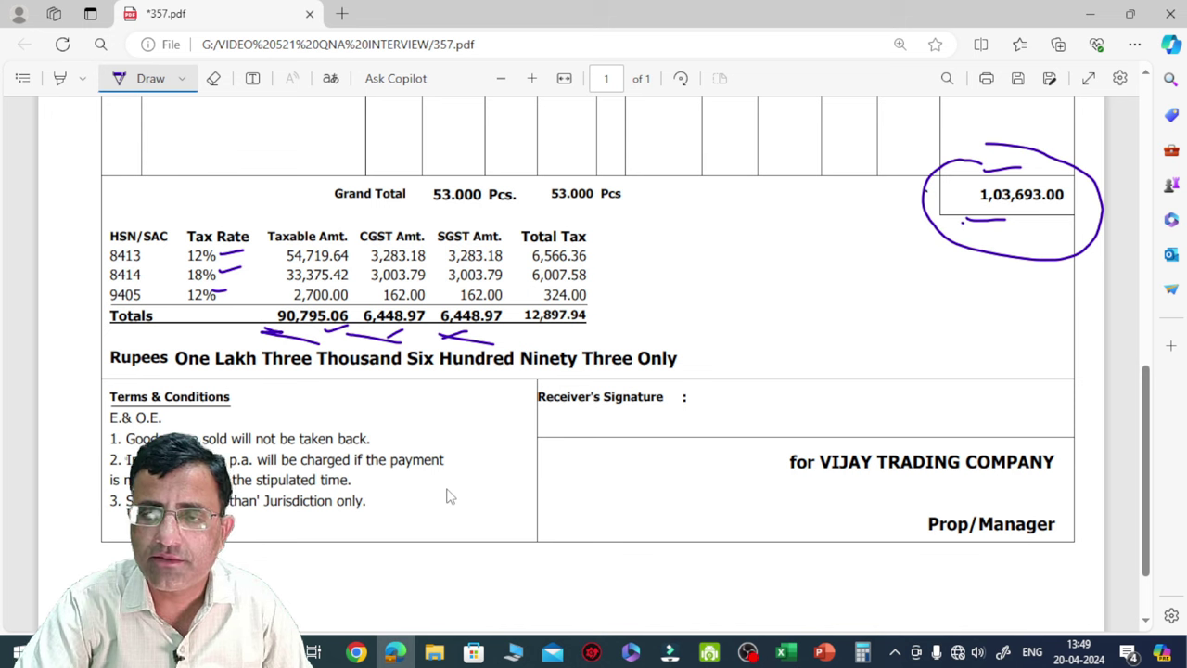
Handwrite "ITC" twice, one below the other and each underlined, in the blank area beside the tax summary table.
{"action": "mouse_move", "coordinate": [724, 215]}
{"action": "left_mouse_down"}
{"action": "mouse_move", "coordinate": [717, 242]}
{"action": "mouse_move", "coordinate": [746, 238]}
{"action": "left_mouse_up"}
{"action": "mouse_move", "coordinate": [742, 217]}
{"action": "left_mouse_down"}
{"action": "mouse_move", "coordinate": [776, 214]}
{"action": "mouse_move", "coordinate": [763, 238]}
{"action": "mouse_move", "coordinate": [794, 247]}
{"action": "left_mouse_up"}
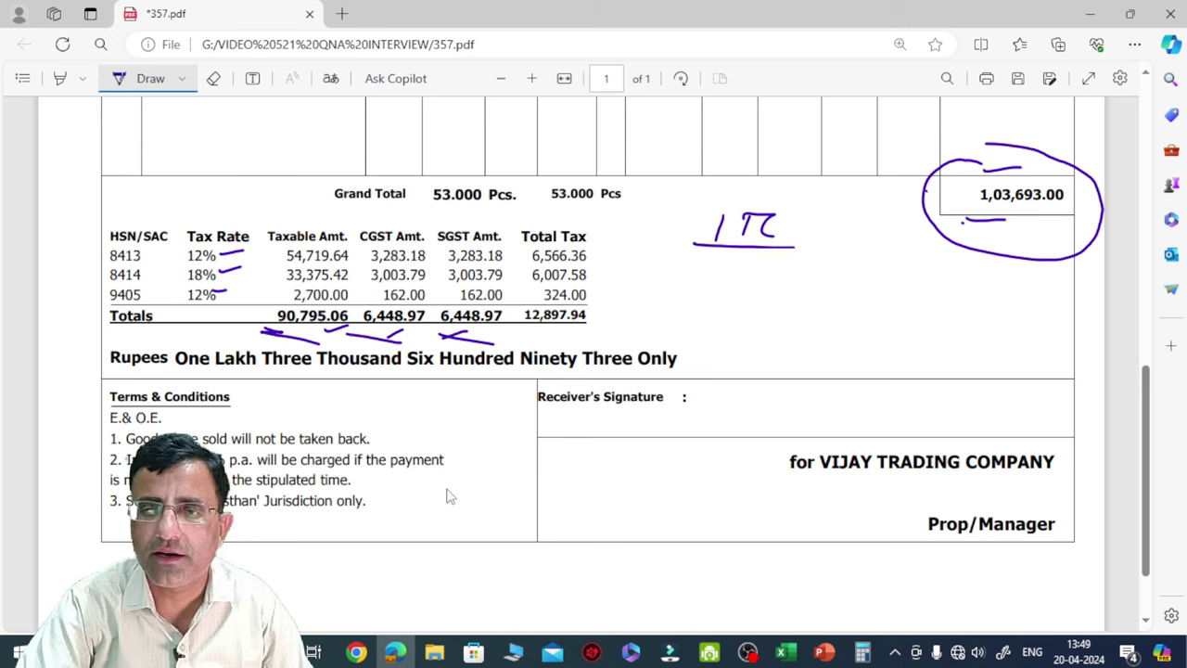
{"action": "left_click_drag", "start_coordinate": [797, 249], "coordinate": [812, 247]}
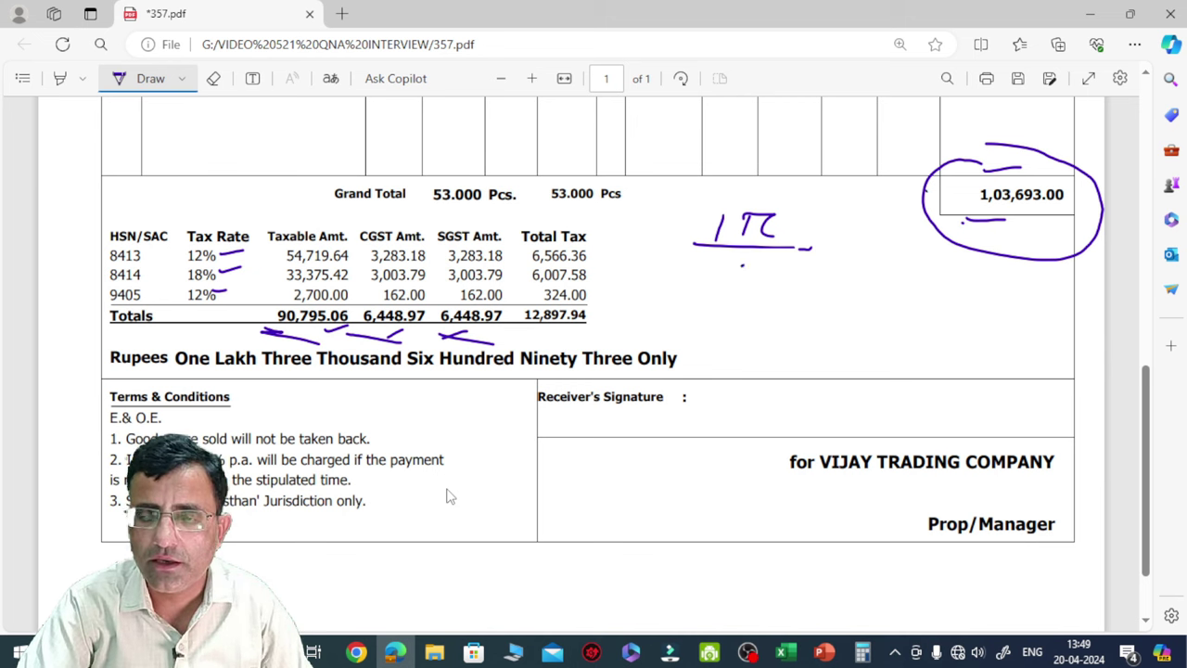
{"action": "left_click_drag", "start_coordinate": [739, 267], "coordinate": [739, 291]}
{"action": "mouse_move", "coordinate": [761, 271]}
{"action": "left_mouse_down"}
{"action": "mouse_move", "coordinate": [760, 289]}
{"action": "mouse_move", "coordinate": [793, 267]}
{"action": "left_mouse_up"}
{"action": "left_click_drag", "start_coordinate": [803, 271], "coordinate": [801, 290]}
{"action": "left_click_drag", "start_coordinate": [725, 298], "coordinate": [794, 303]}
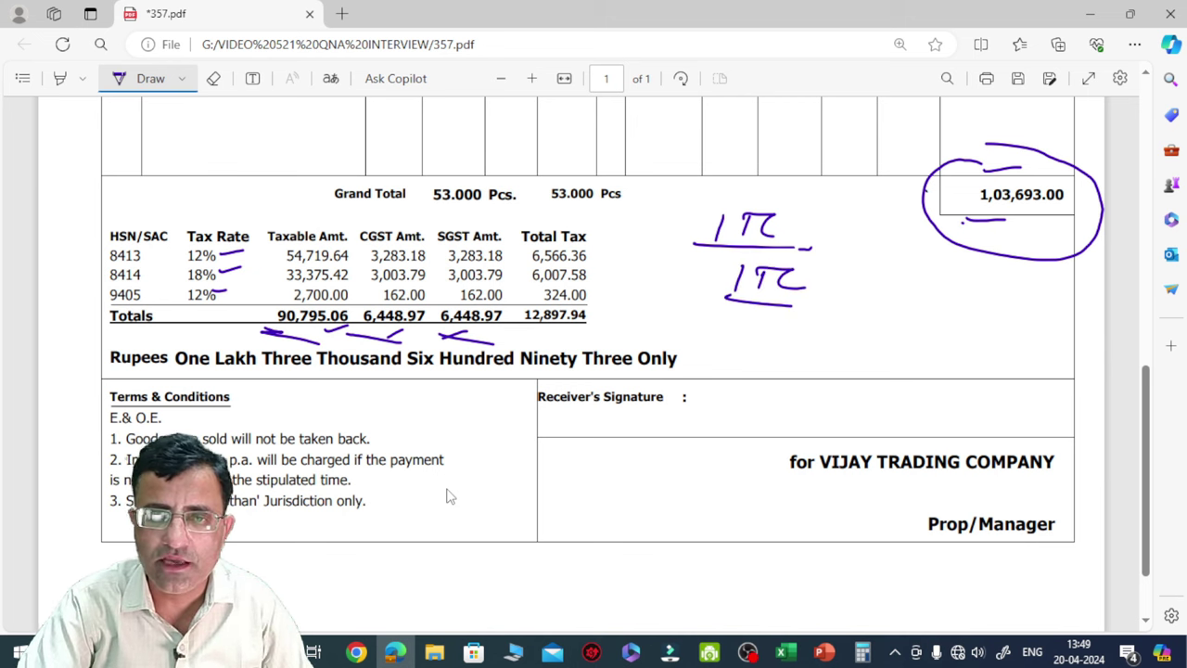
Add ink ticks at the CGST total and above the CGST and SGST columns, and draw a long slanted tick beside the ITC notes.
{"action": "left_click_drag", "start_coordinate": [384, 323], "coordinate": [410, 321]}
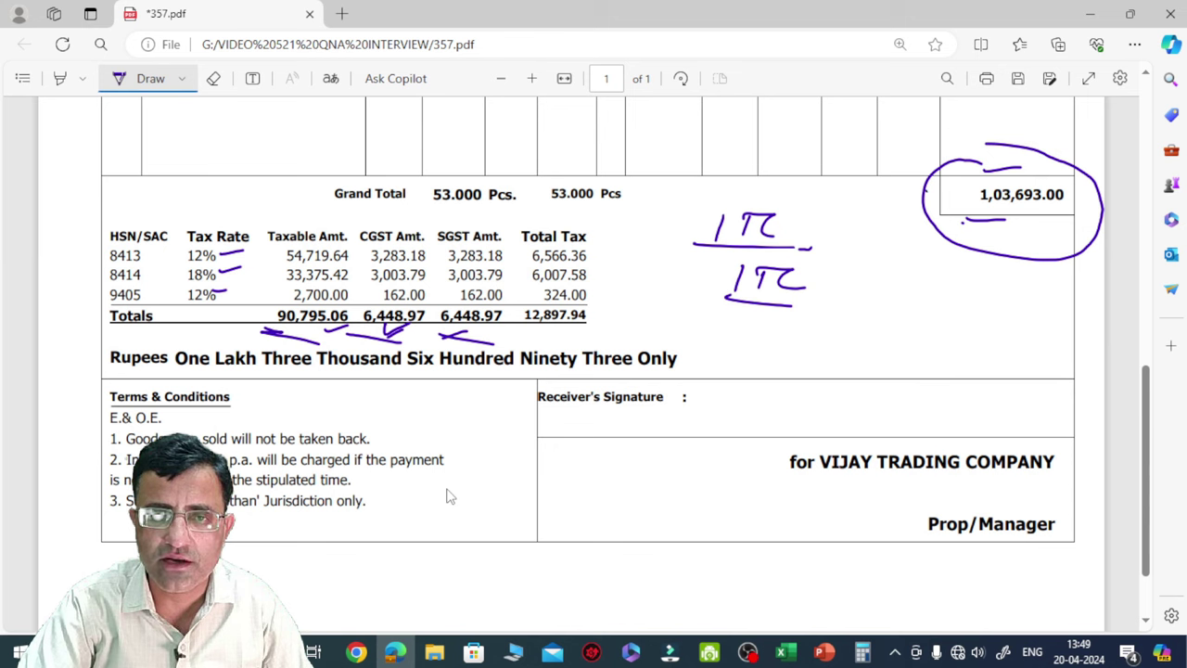
{"action": "mouse_move", "coordinate": [386, 223]}
{"action": "left_mouse_down"}
{"action": "mouse_move", "coordinate": [423, 207]}
{"action": "mouse_move", "coordinate": [508, 215]}
{"action": "left_mouse_up"}
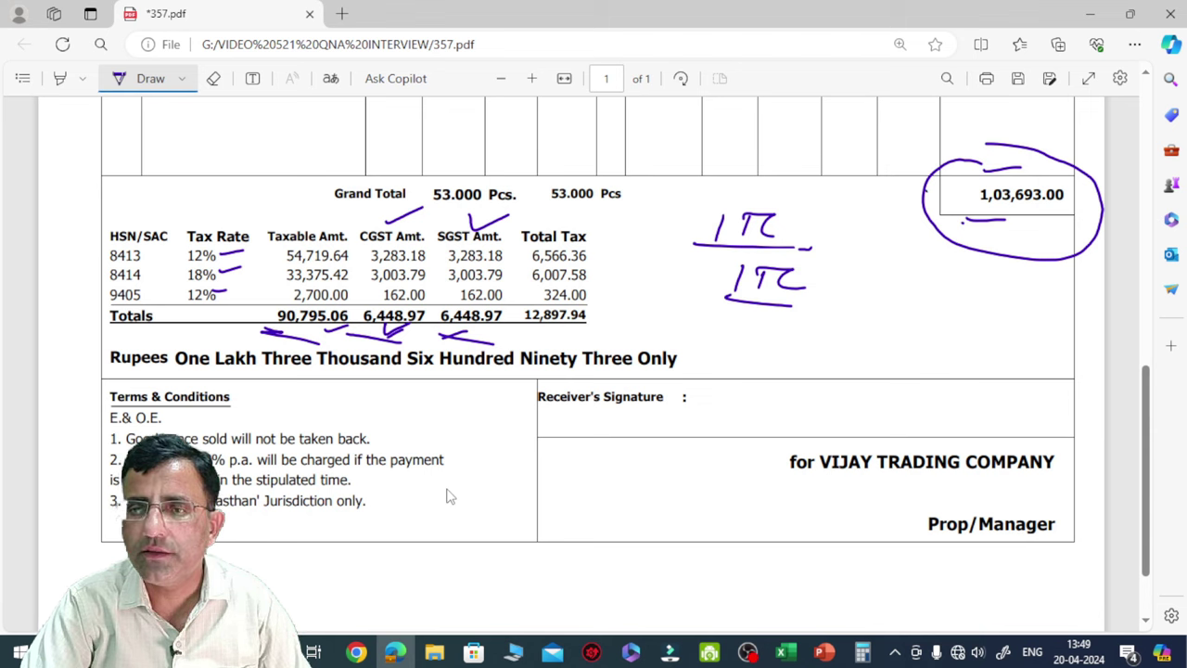
{"action": "left_click_drag", "start_coordinate": [839, 200], "coordinate": [806, 297]}
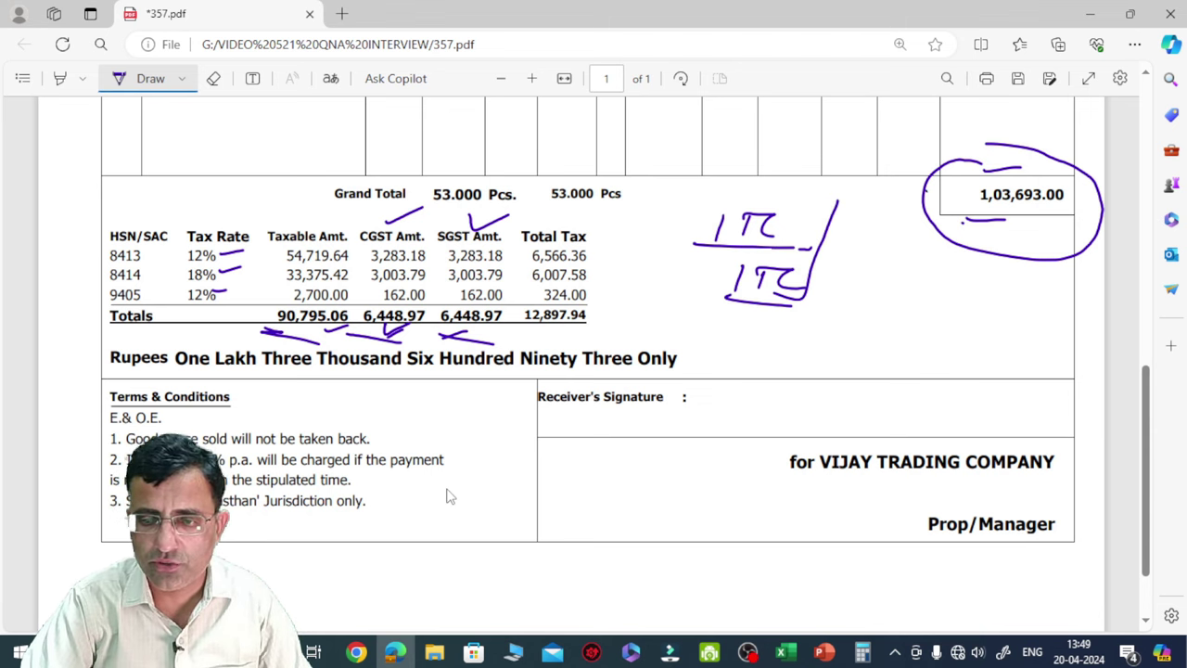
Switch back to the topic list on slide 1 in PowerPoint and open the context options for its text box.
{"action": "left_click", "coordinate": [823, 651]}
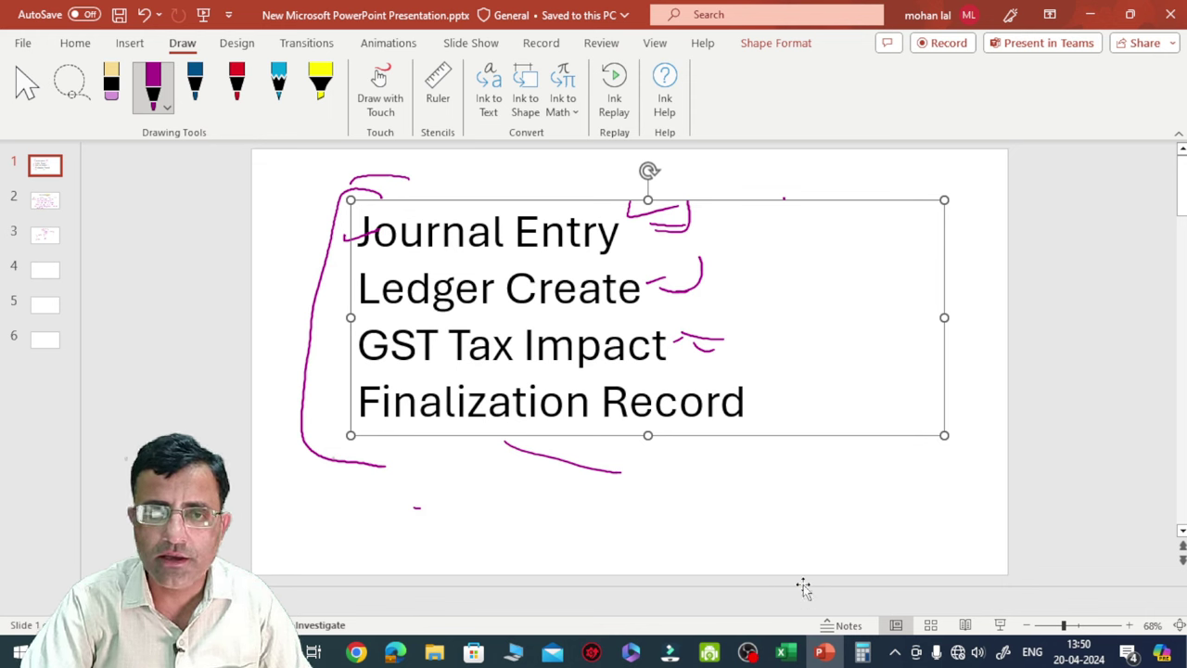
{"action": "right_click", "coordinate": [415, 389]}
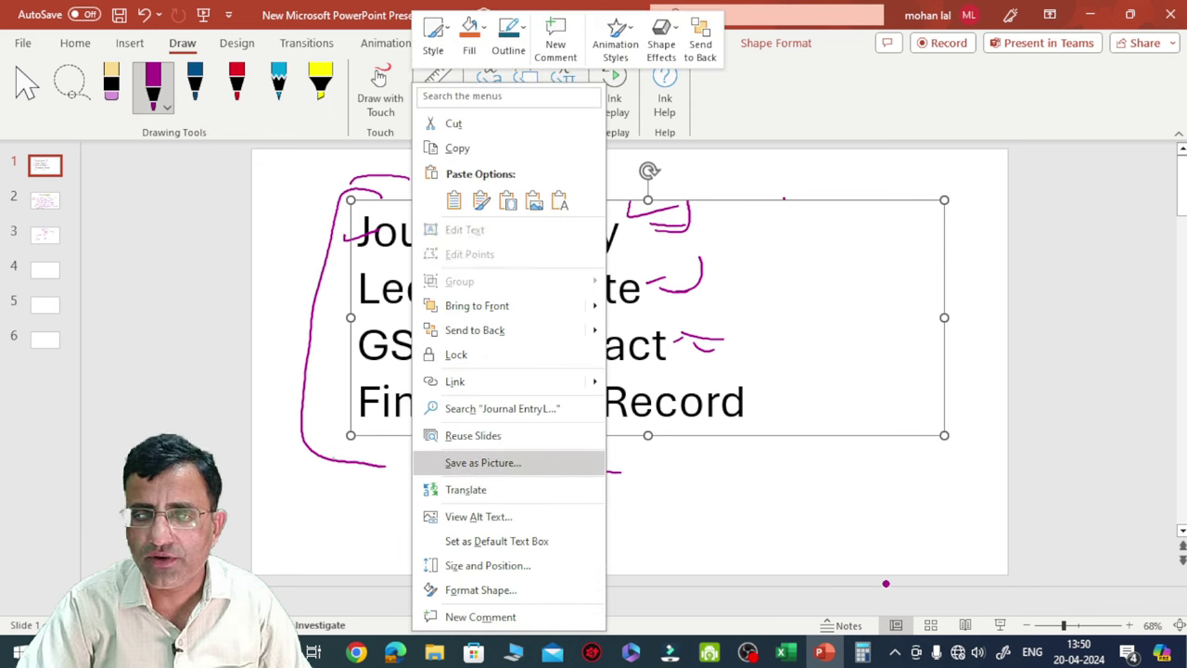